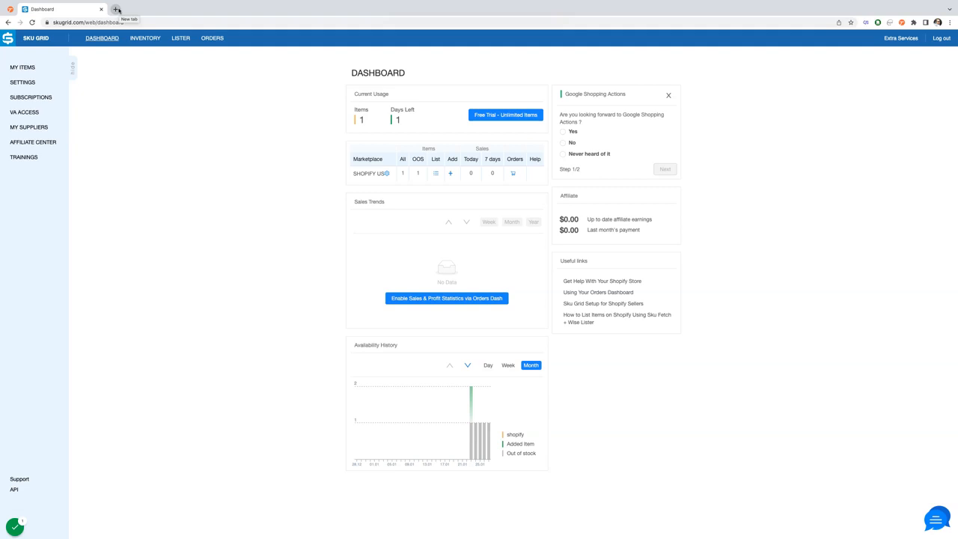
- Show the My Items inventory in Sku Grid and create a blank Google Sheets spreadsheet in a new browser tab
{"action": "left_click", "coordinate": [24, 68]}
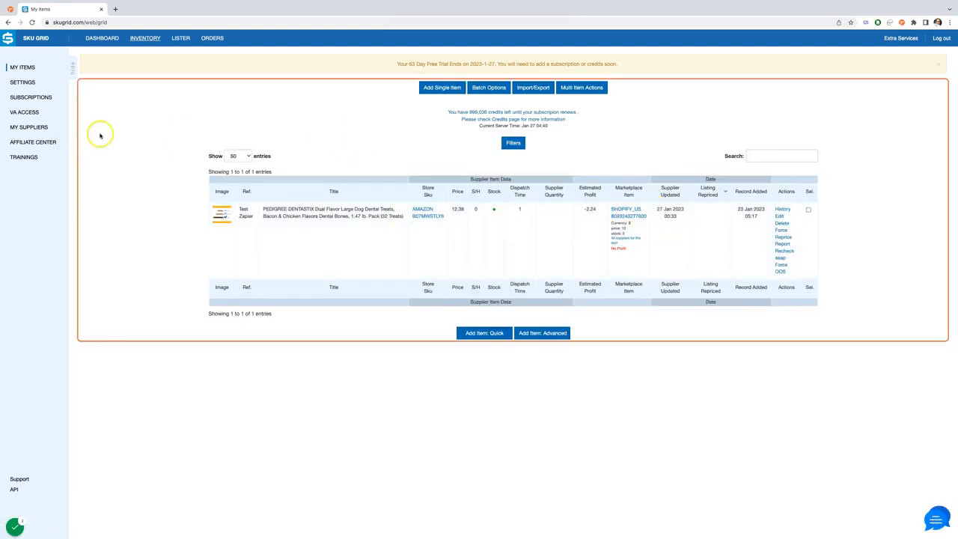
{"action": "left_click", "coordinate": [114, 9]}
{"action": "type", "text": "sheets.new"}
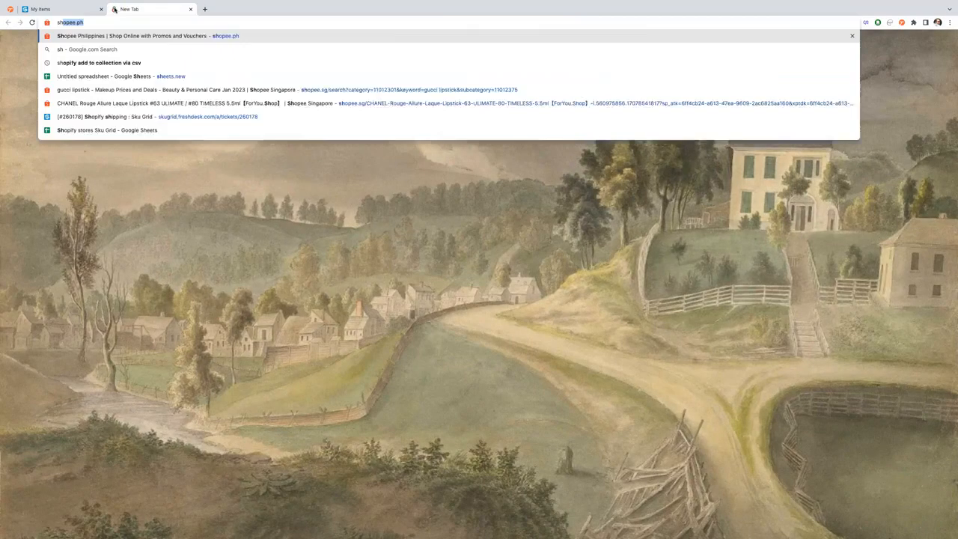
{"action": "key", "text": "Return"}
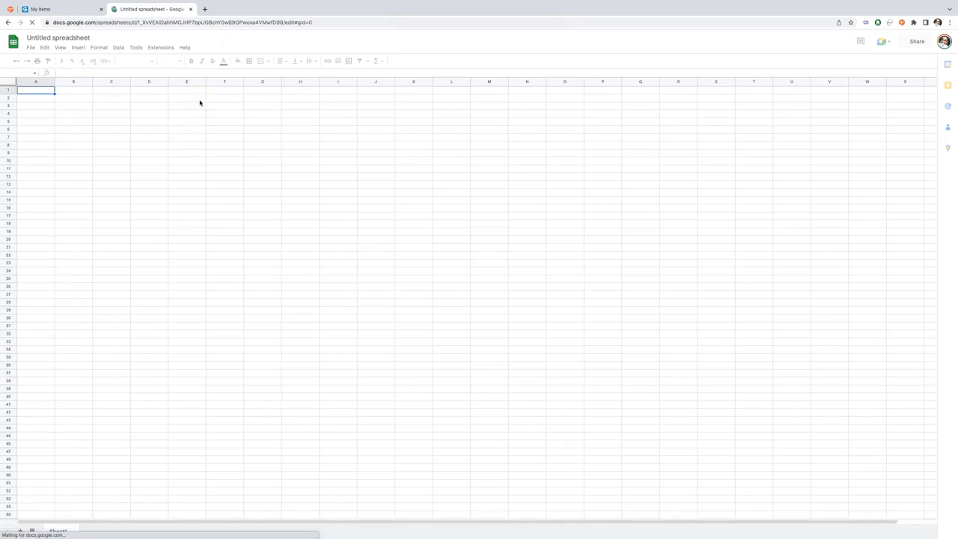
- Copy the marketplace item number of the Pedigree Dentastix listing from the Sku Grid inventory
{"action": "left_click", "coordinate": [43, 9]}
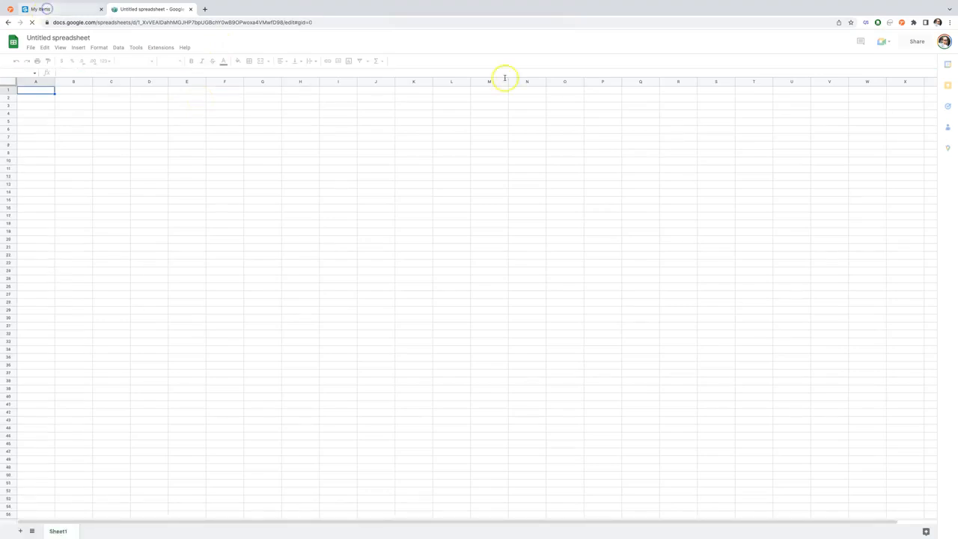
{"action": "left_click_drag", "start_coordinate": [649, 217], "coordinate": [610, 217]}
{"action": "key", "text": "ctrl+c"}
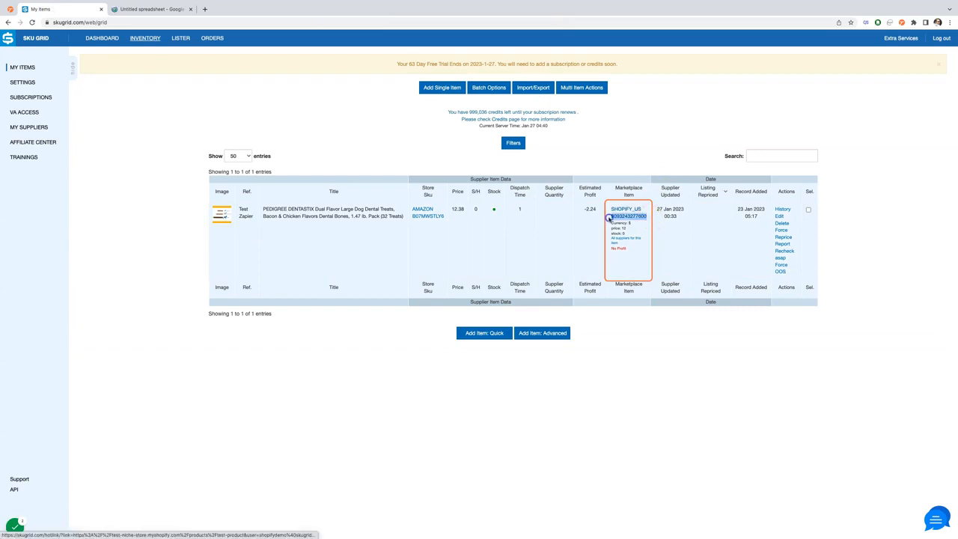
- In the Google Sheets spreadsheet, enter the header "Item Id" in A1 and paste the copied item number into A2
{"action": "left_click", "coordinate": [160, 9]}
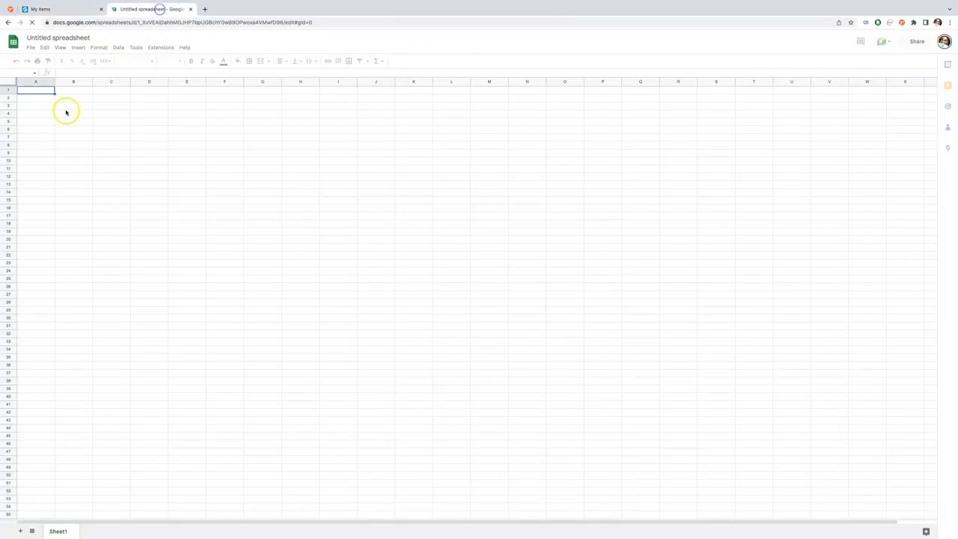
{"action": "left_click", "coordinate": [40, 93]}
{"action": "double_click", "coordinate": [42, 93]}
{"action": "type", "text": "Item Id"}
{"action": "key", "text": "Return"}
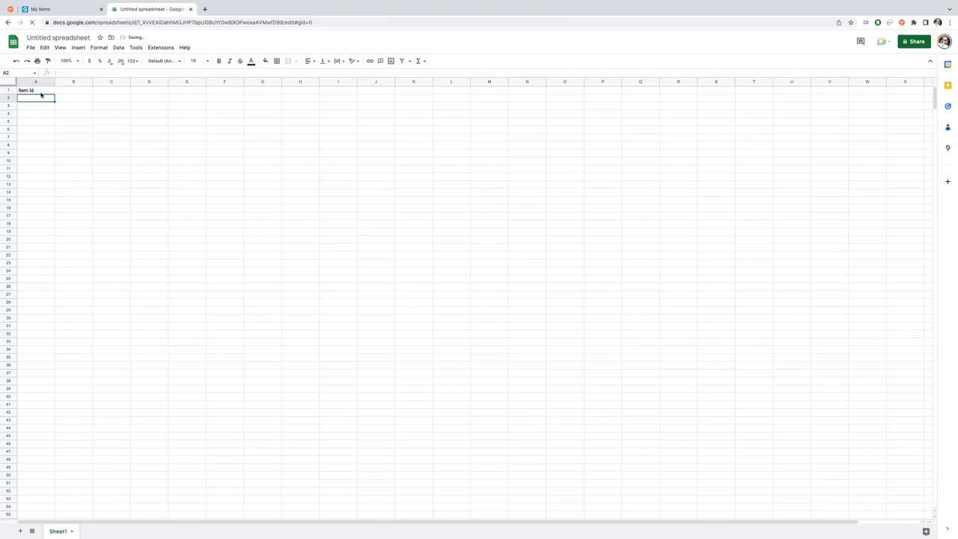
{"action": "key", "text": "ctrl+v"}
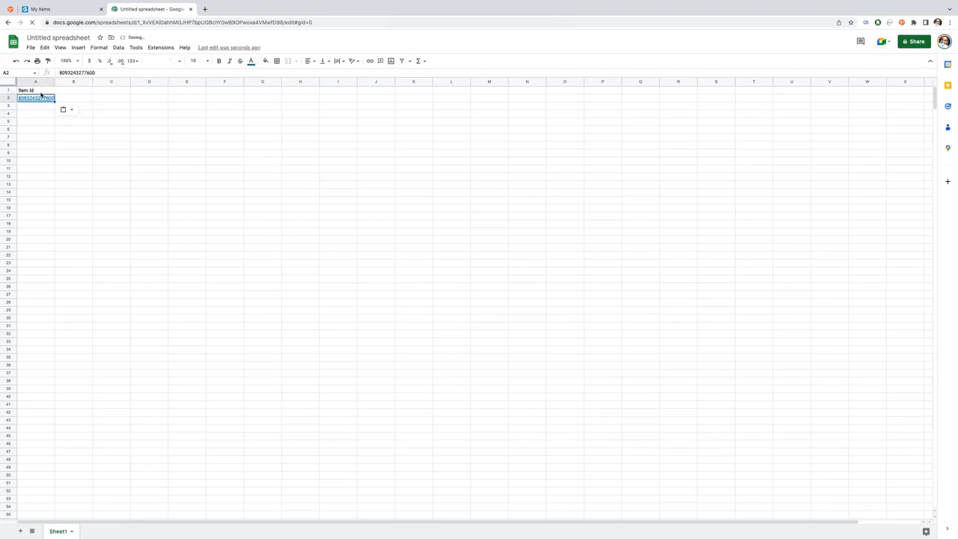
- Enter the header "Order Id" in B1 and the sample Shopify order number in B2
{"action": "key", "text": "Right"}
{"action": "key", "text": "Up"}
{"action": "type", "text": "Order Id"}
{"action": "key", "text": "Return"}
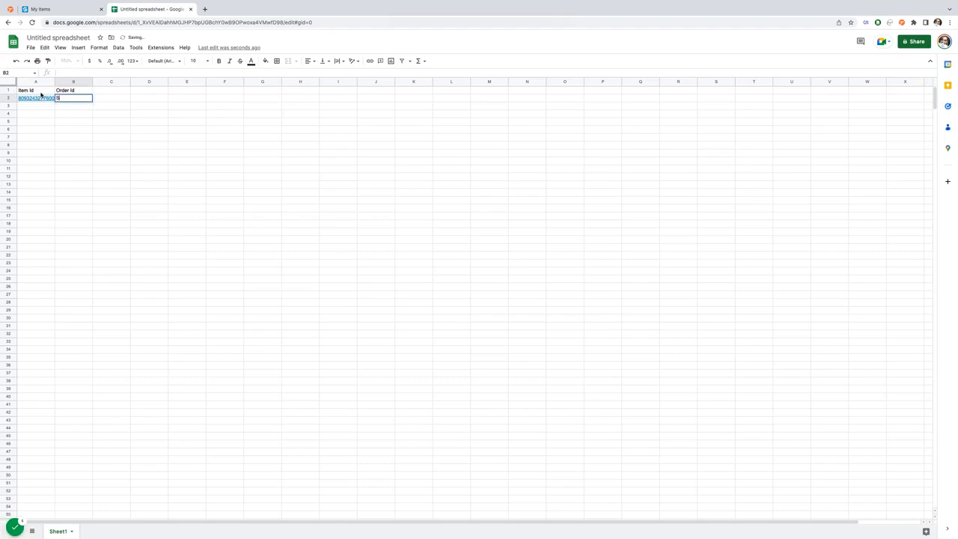
{"action": "key", "text": "Tab"}
- Enter the header "Customer Information" in C1 and the customer's full name in C2
{"action": "key", "text": "Up"}
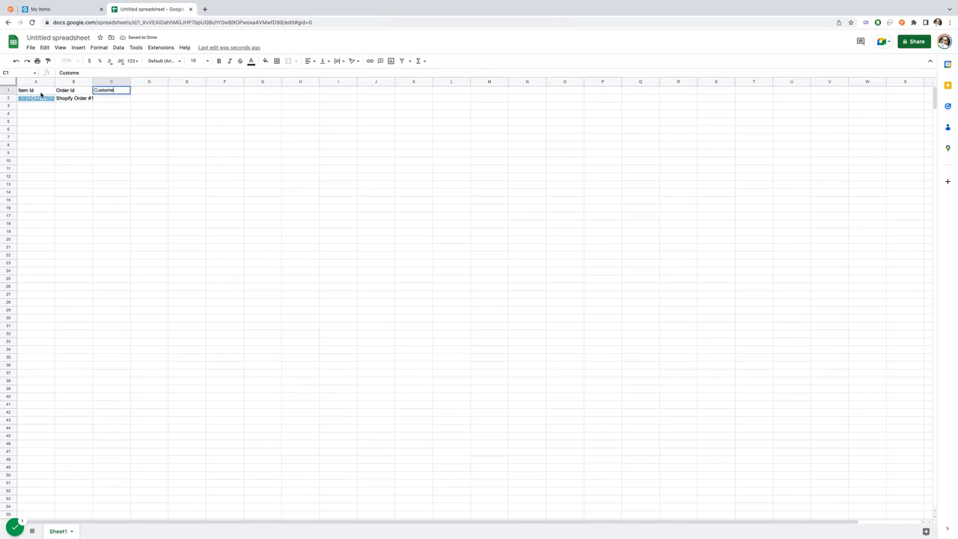
{"action": "key", "text": "Return"}
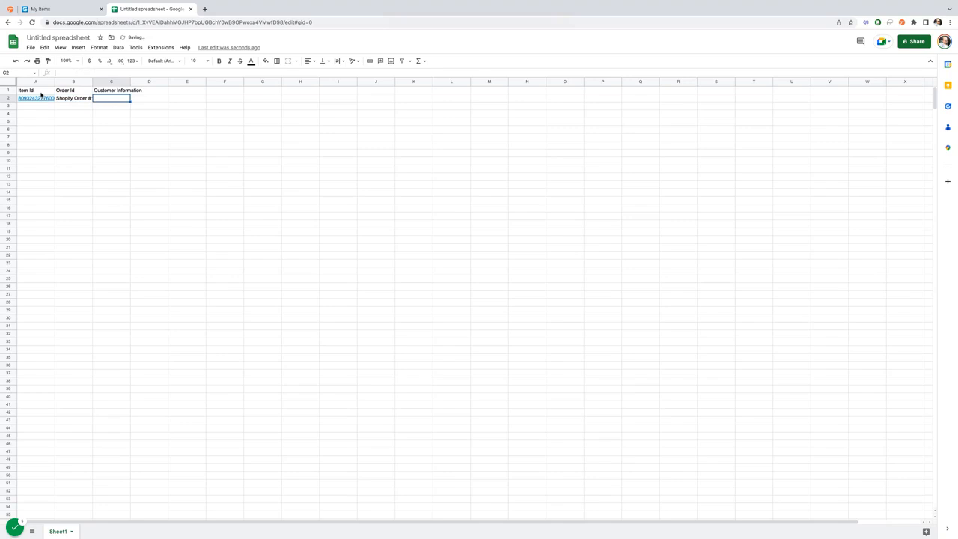
{"action": "type", "text": "John Doe"}
{"action": "key", "text": "Return"}
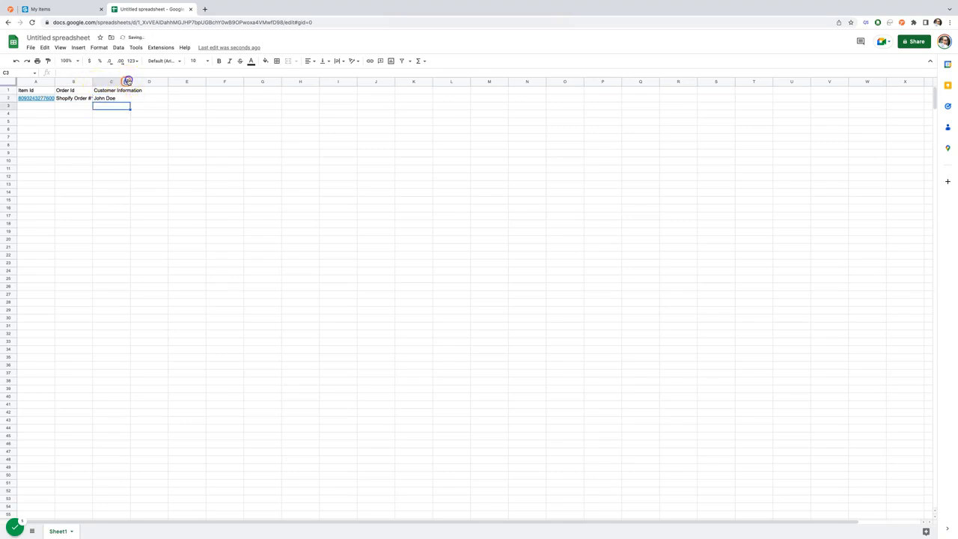
- Widen columns A, B and C so that their headers and values fit
{"action": "left_click", "coordinate": [126, 83]}
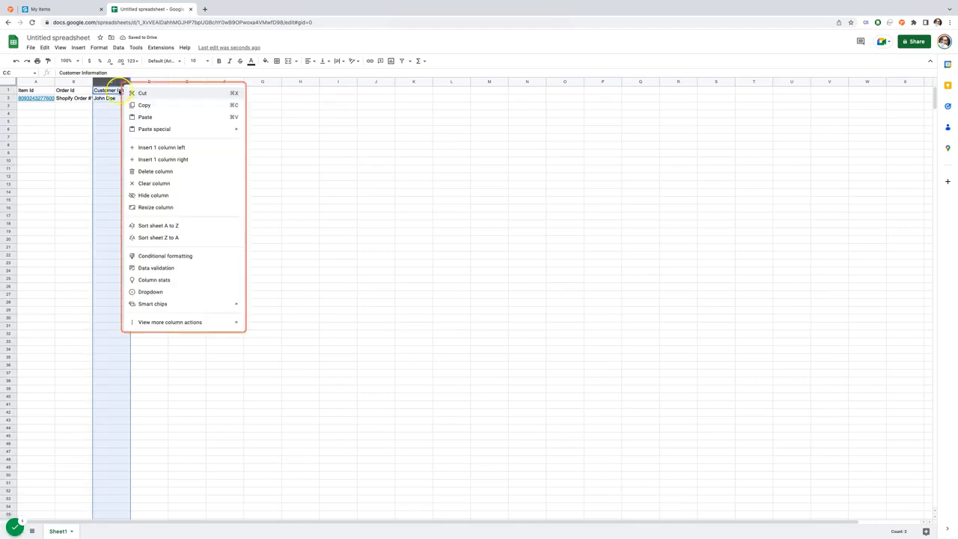
{"action": "left_click", "coordinate": [112, 91]}
{"action": "left_click_drag", "start_coordinate": [129, 82], "coordinate": [152, 81]}
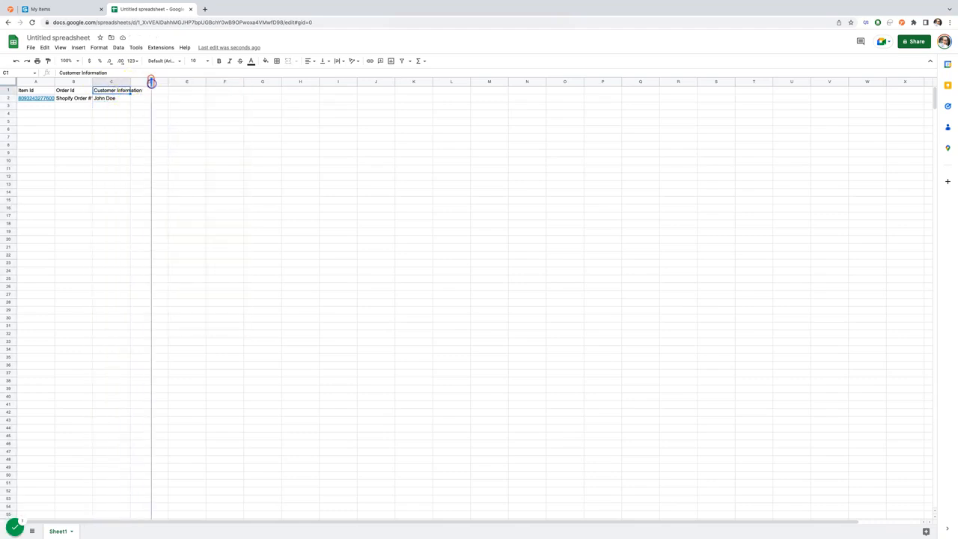
{"action": "left_click_drag", "start_coordinate": [92, 82], "coordinate": [121, 82]}
{"action": "left_click_drag", "start_coordinate": [53, 81], "coordinate": [77, 81]}
{"action": "left_click", "coordinate": [116, 98]}
{"action": "left_click", "coordinate": [221, 98]}
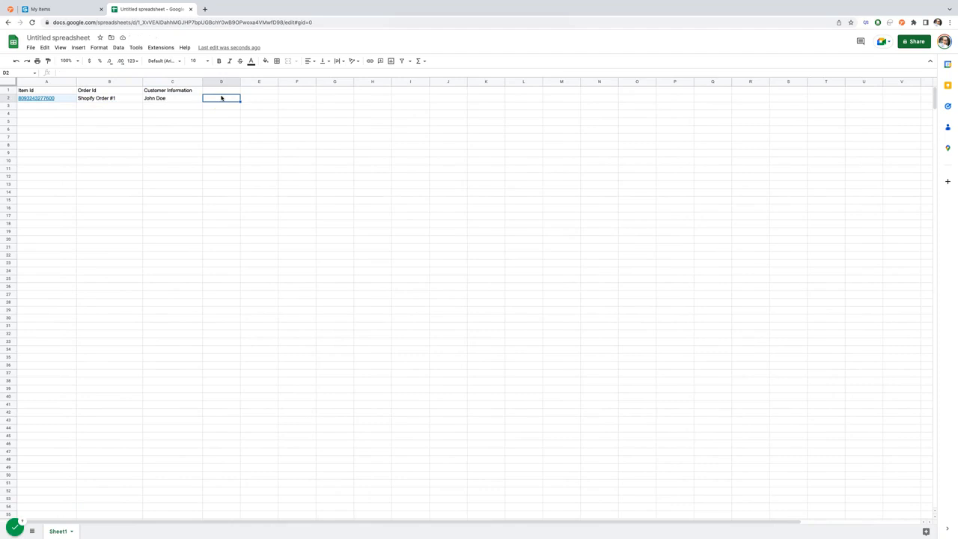
- Switch to Sku Grid, open its API page and highlight the personal remote key
{"action": "left_click", "coordinate": [45, 8]}
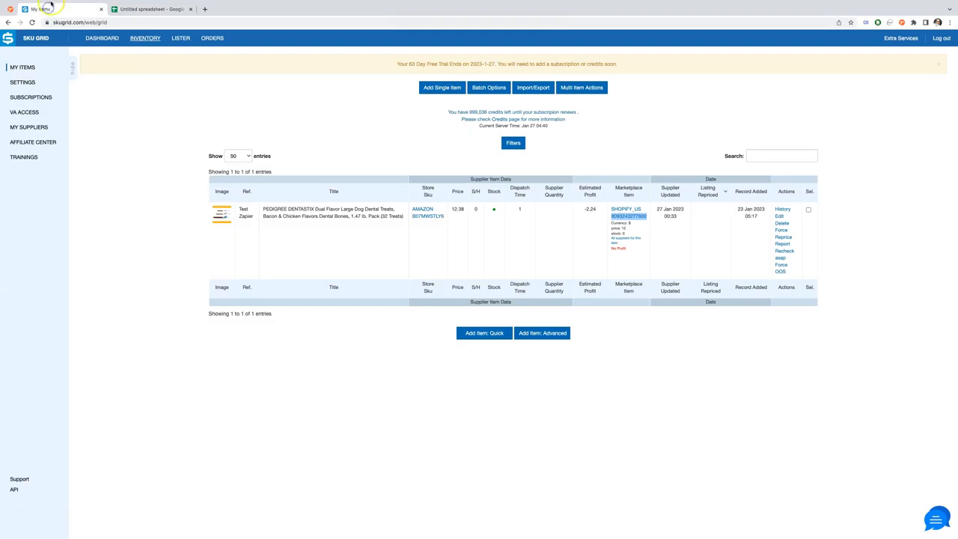
{"action": "left_click", "coordinate": [13, 489]}
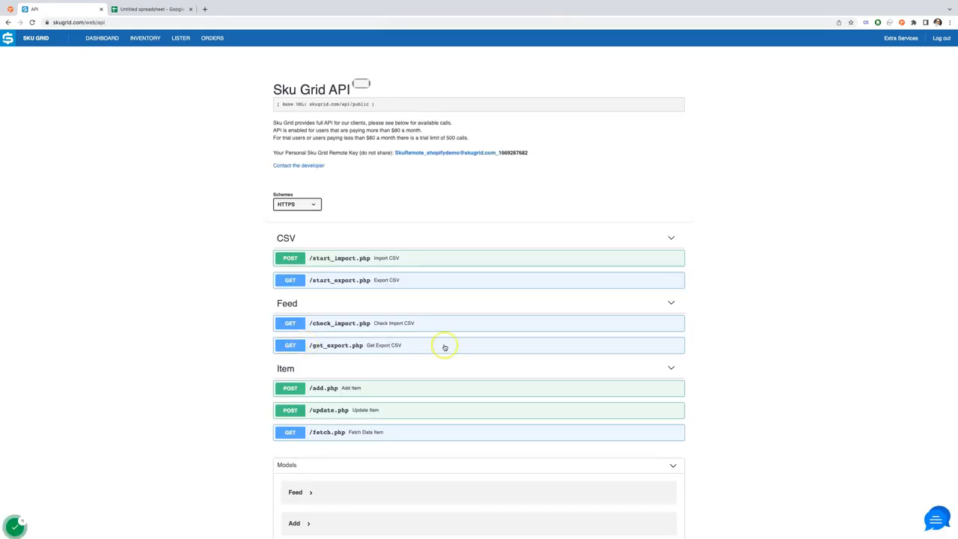
{"action": "scroll", "coordinate": [449, 347], "scroll_direction": "down", "scroll_amount": 1}
{"action": "left_click_drag", "start_coordinate": [529, 131], "coordinate": [396, 131]}
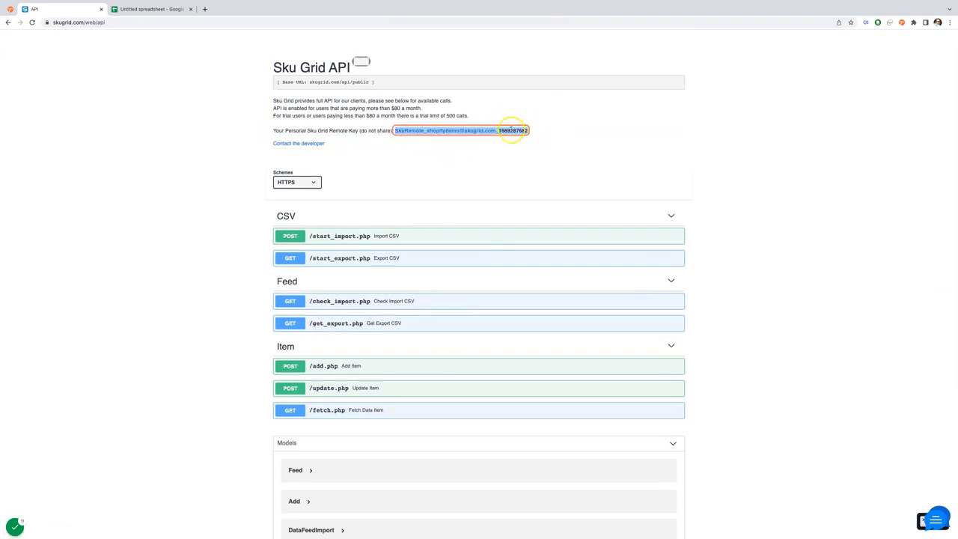
{"action": "scroll", "coordinate": [514, 127], "scroll_direction": "up", "scroll_amount": 1}
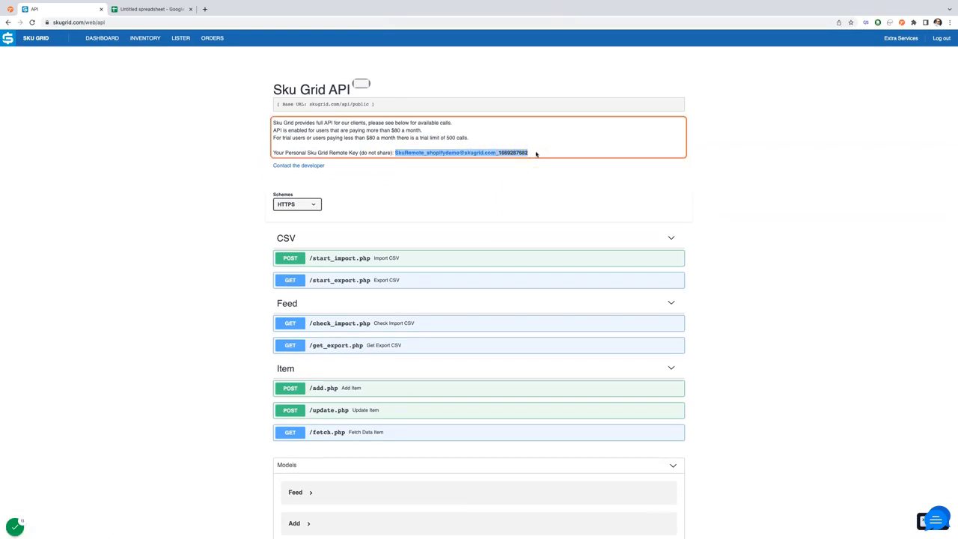
- Expand the GET /fetch.php endpoint for fetching a data item and enable its Try it out mode
{"action": "left_click", "coordinate": [409, 433]}
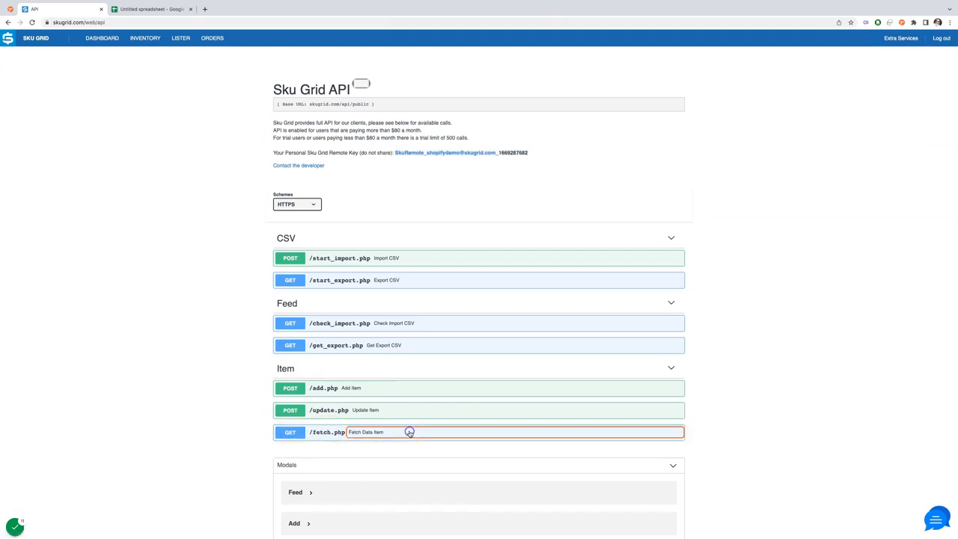
{"action": "scroll", "coordinate": [524, 385], "scroll_direction": "down", "scroll_amount": 3}
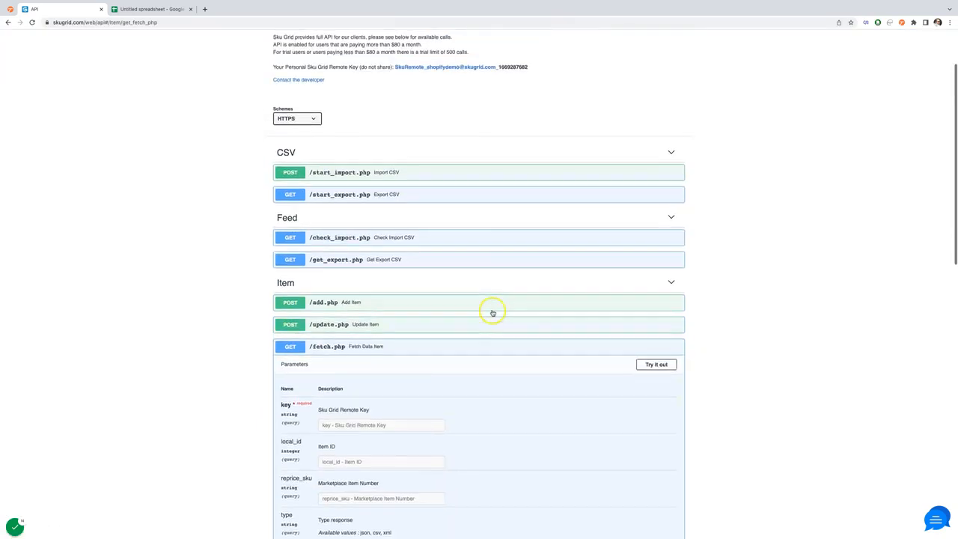
{"action": "scroll", "coordinate": [420, 397], "scroll_direction": "down", "scroll_amount": 1}
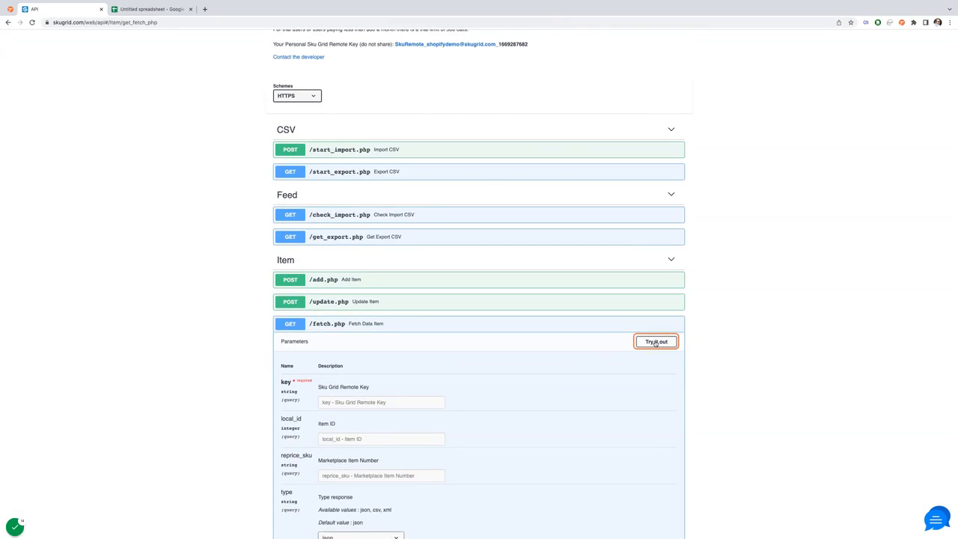
{"action": "left_click", "coordinate": [656, 342]}
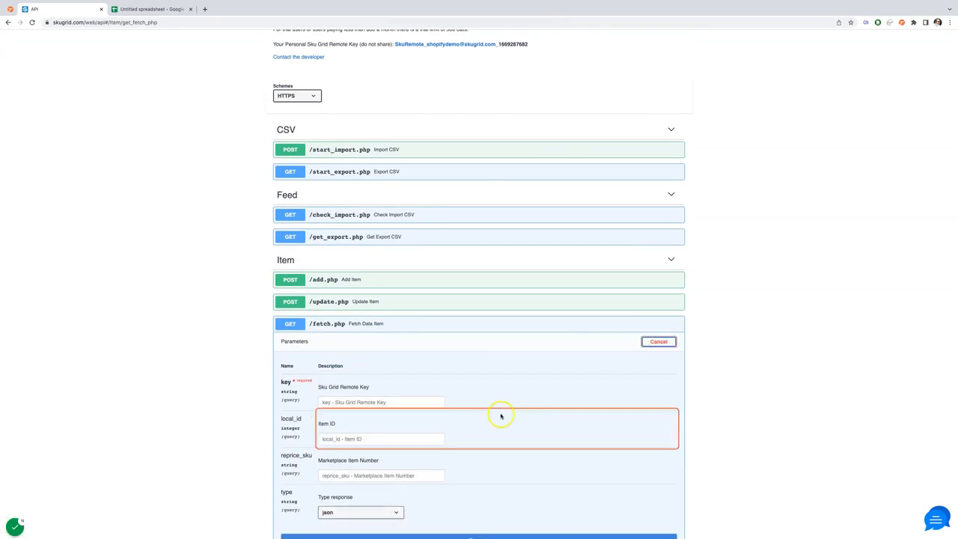
- Copy the personal Sku Grid remote key and paste it into the key parameter of /fetch.php
{"action": "scroll", "coordinate": [447, 405], "scroll_direction": "up", "scroll_amount": 3}
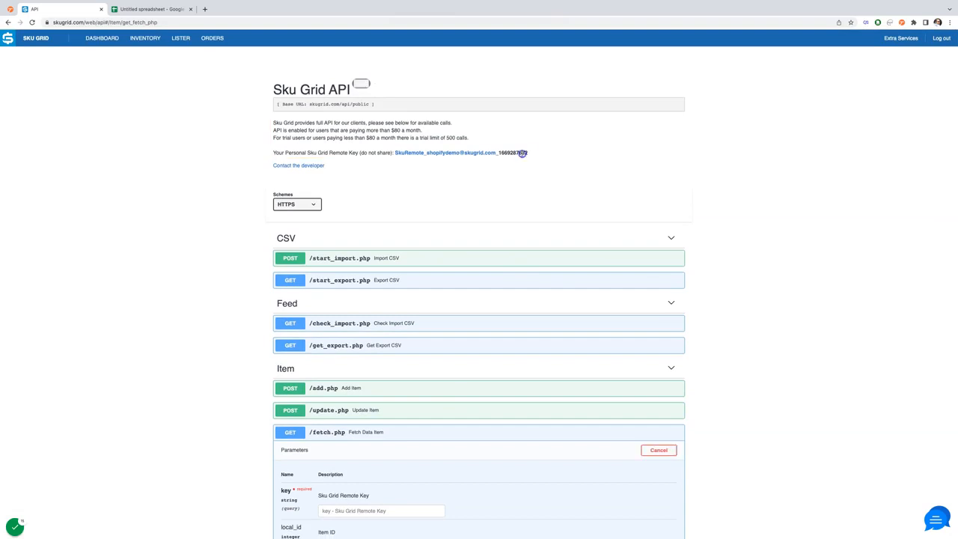
{"action": "left_click_drag", "start_coordinate": [529, 152], "coordinate": [394, 153]}
{"action": "key", "text": "super+c"}
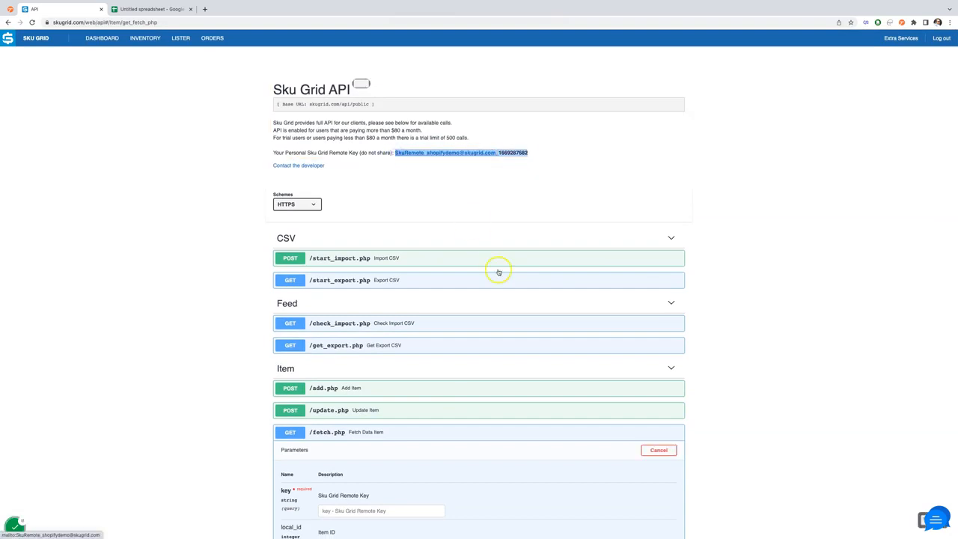
{"action": "scroll", "coordinate": [415, 363], "scroll_direction": "down", "scroll_amount": 5}
{"action": "left_click", "coordinate": [344, 309]}
{"action": "key", "text": "super+v"}
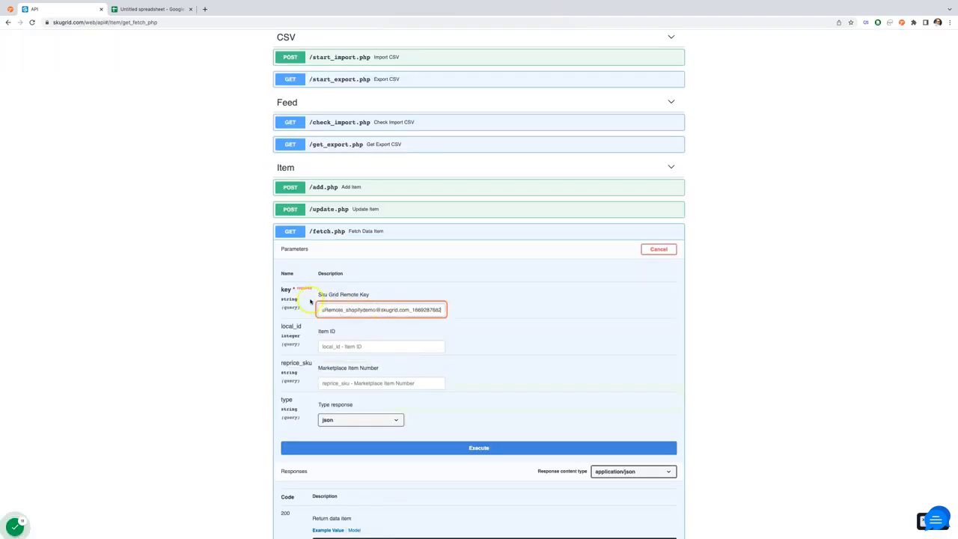
{"action": "left_click_drag", "start_coordinate": [300, 309], "coordinate": [300, 309]}
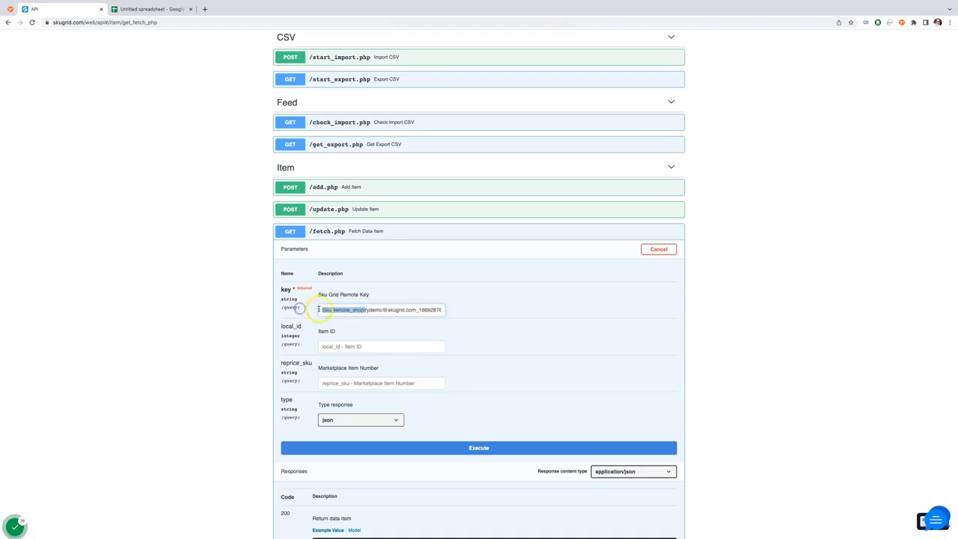
{"action": "left_click", "coordinate": [376, 312]}
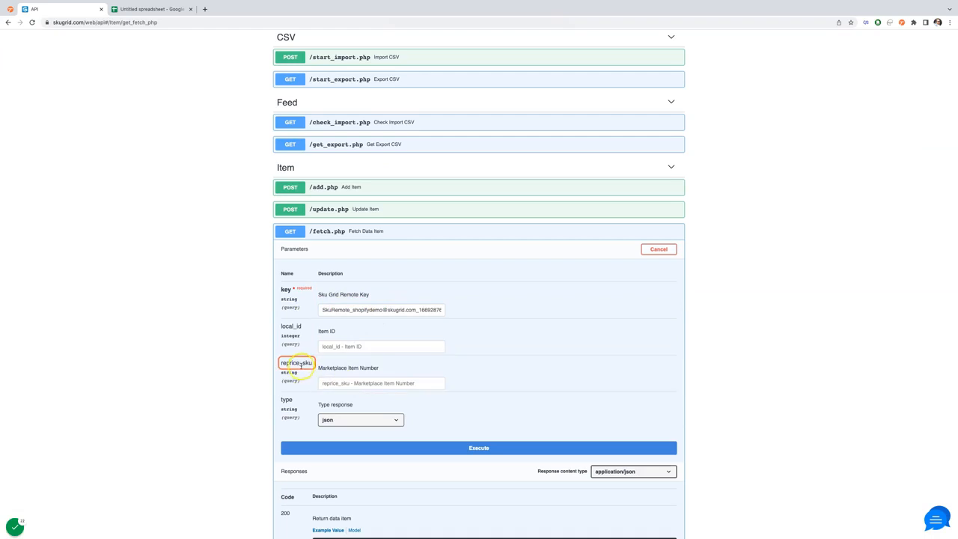
- Copy the item number from A2 of the spreadsheet and paste it into the reprice_sku parameter of /fetch.php in Sku Grid
{"action": "left_click", "coordinate": [150, 10]}
{"action": "left_click", "coordinate": [55, 99]}
{"action": "double_click", "coordinate": [57, 99]}
{"action": "key", "text": "super+c"}
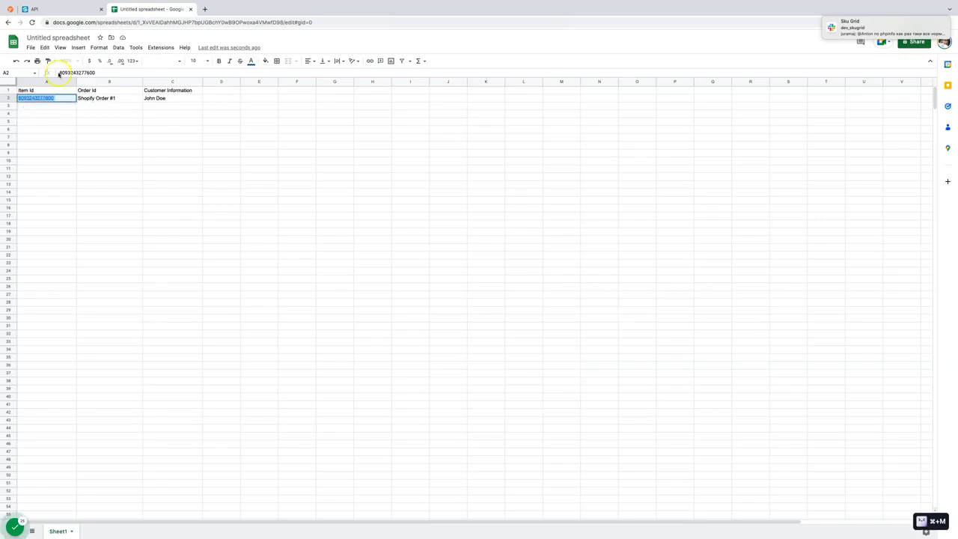
{"action": "left_click", "coordinate": [70, 8]}
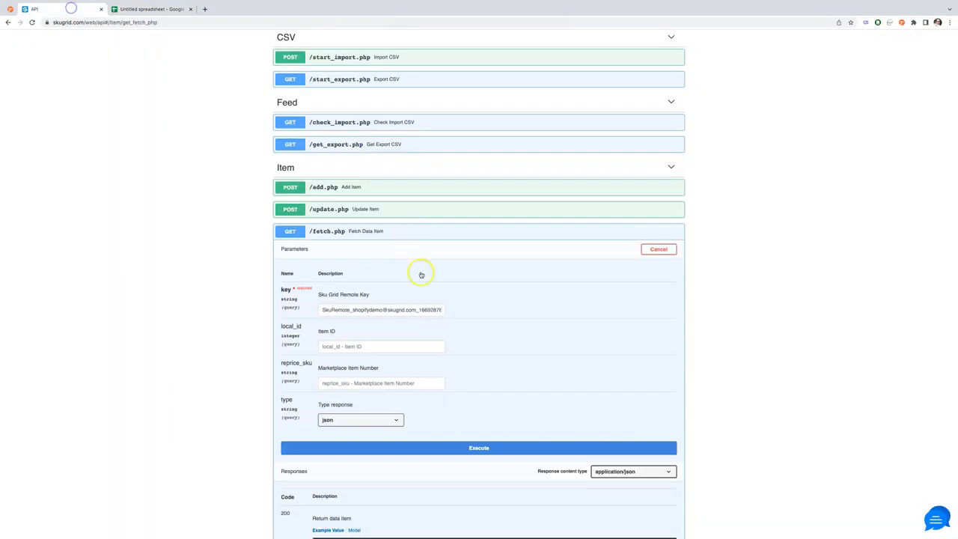
{"action": "left_click", "coordinate": [377, 383]}
{"action": "key", "text": "super+v"}
- Execute the /fetch.php request with the json response type and examine the returned item data in the response body
{"action": "scroll", "coordinate": [468, 382], "scroll_direction": "down", "scroll_amount": 1}
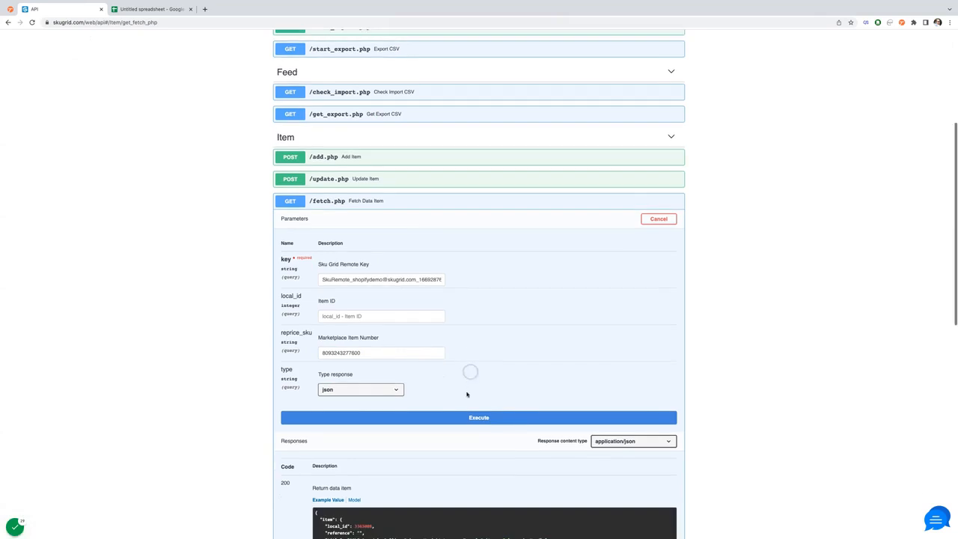
{"action": "scroll", "coordinate": [490, 424], "scroll_direction": "down", "scroll_amount": 2}
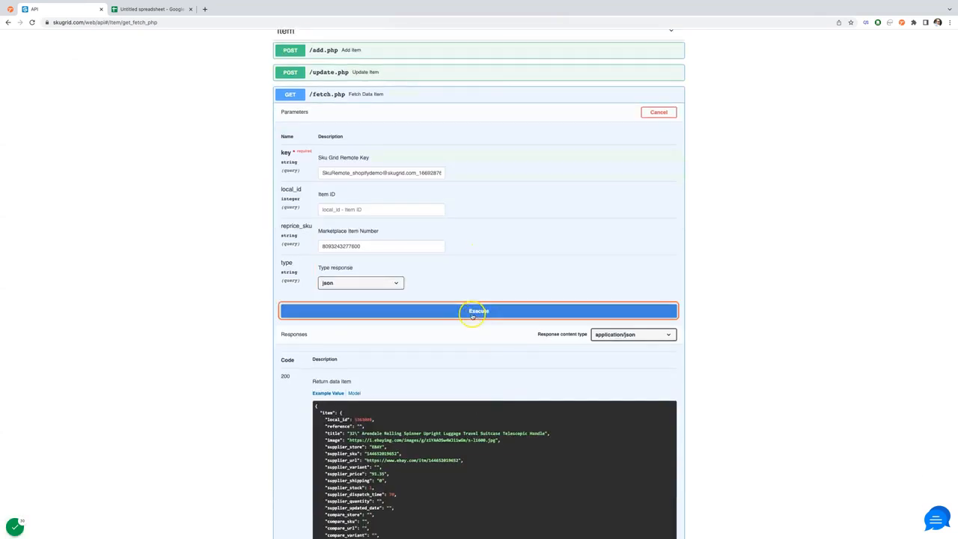
{"action": "left_click", "coordinate": [468, 313]}
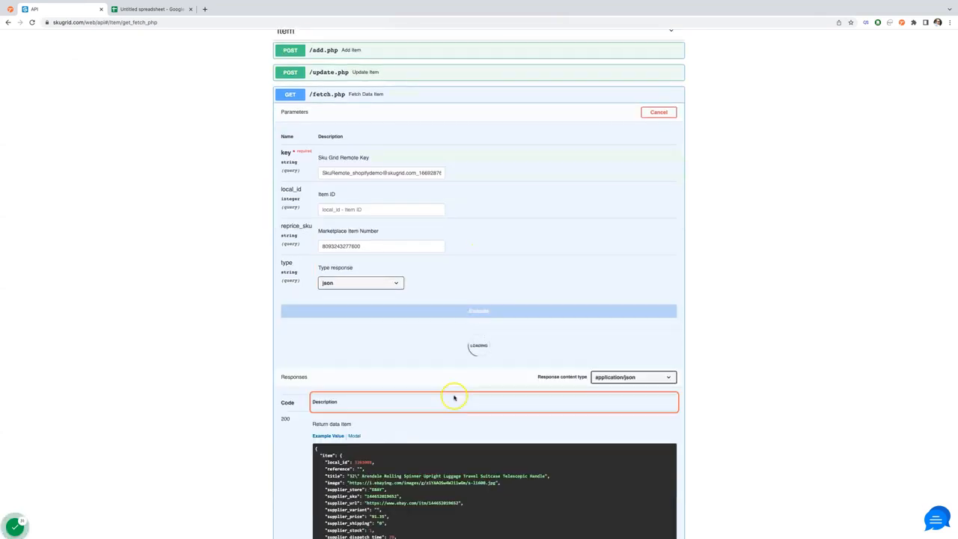
{"action": "scroll", "coordinate": [397, 367], "scroll_direction": "down", "scroll_amount": 3}
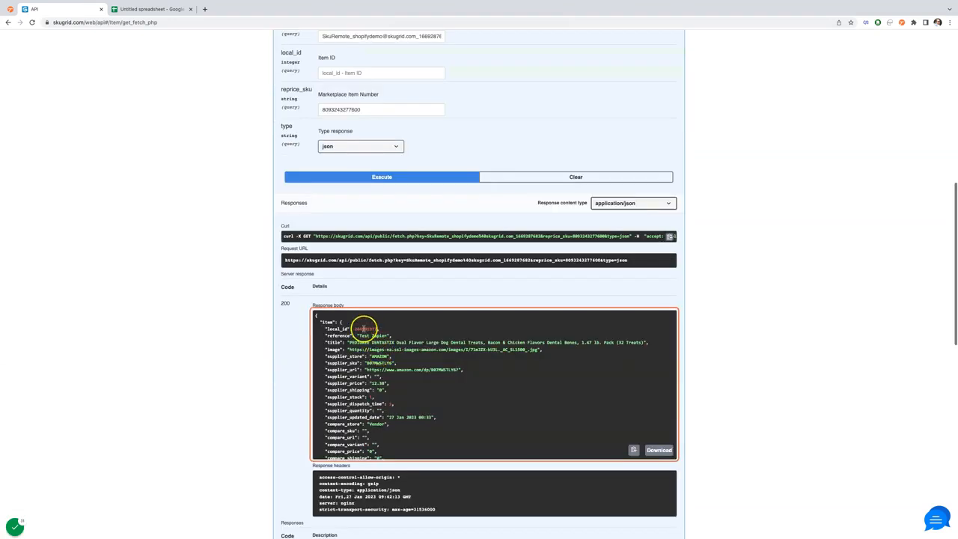
{"action": "scroll", "coordinate": [358, 358], "scroll_direction": "down", "scroll_amount": 6}
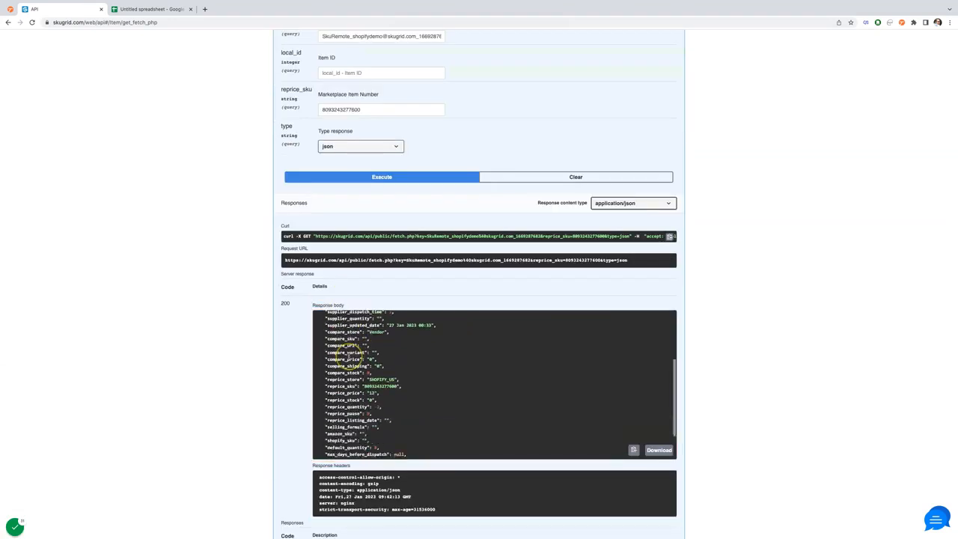
- Examine the item fields in the json response body and the request URL of /fetch.php
{"action": "scroll", "coordinate": [352, 371], "scroll_direction": "up", "scroll_amount": 10}
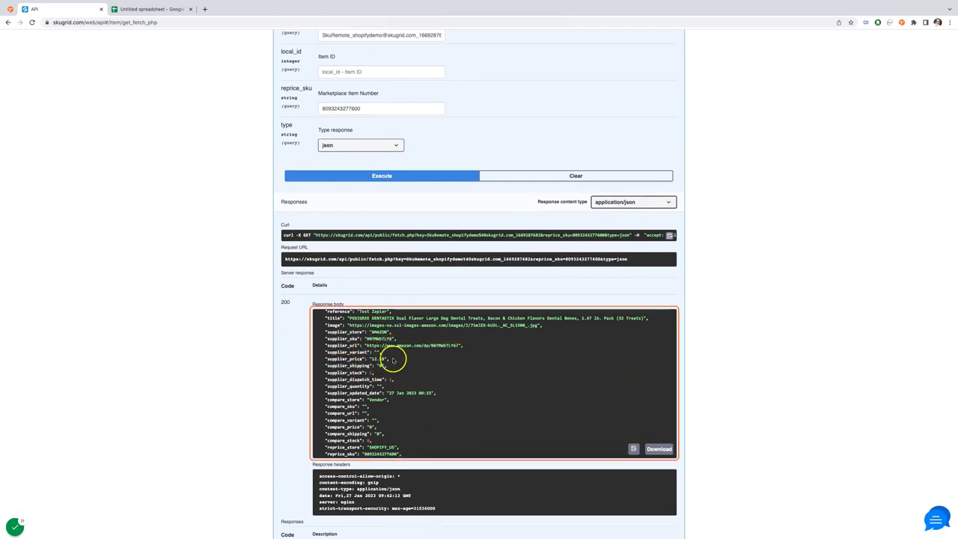
{"action": "scroll", "coordinate": [397, 367], "scroll_direction": "down", "scroll_amount": 6}
{"action": "scroll", "coordinate": [346, 383], "scroll_direction": "up", "scroll_amount": 2}
{"action": "scroll", "coordinate": [345, 371], "scroll_direction": "up", "scroll_amount": 6}
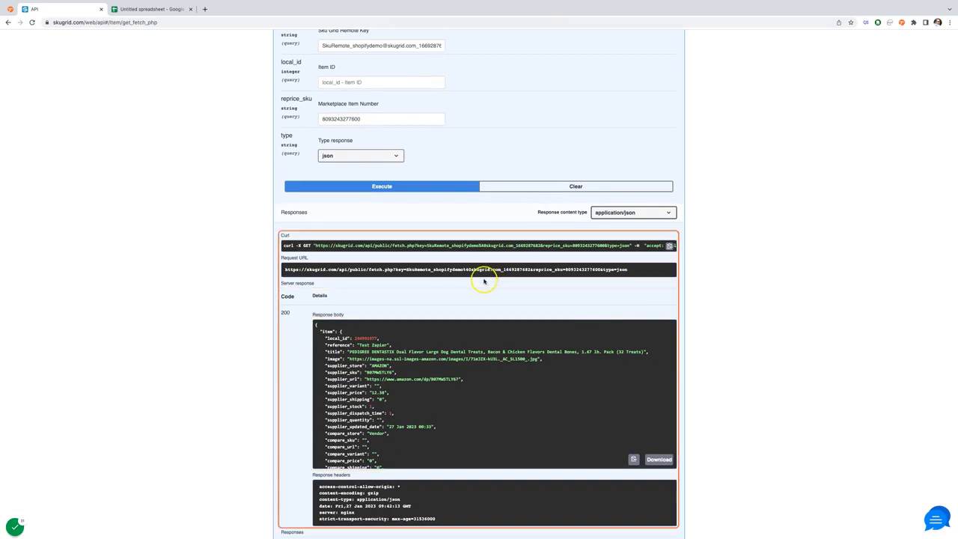
{"action": "scroll", "coordinate": [434, 225], "scroll_direction": "up", "scroll_amount": 1}
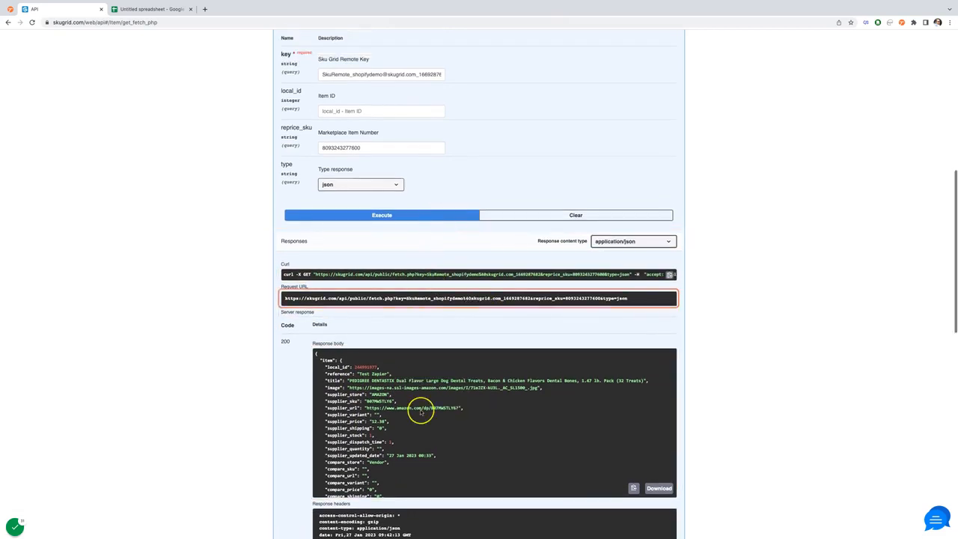
{"action": "scroll", "coordinate": [421, 410], "scroll_direction": "up", "scroll_amount": 2}
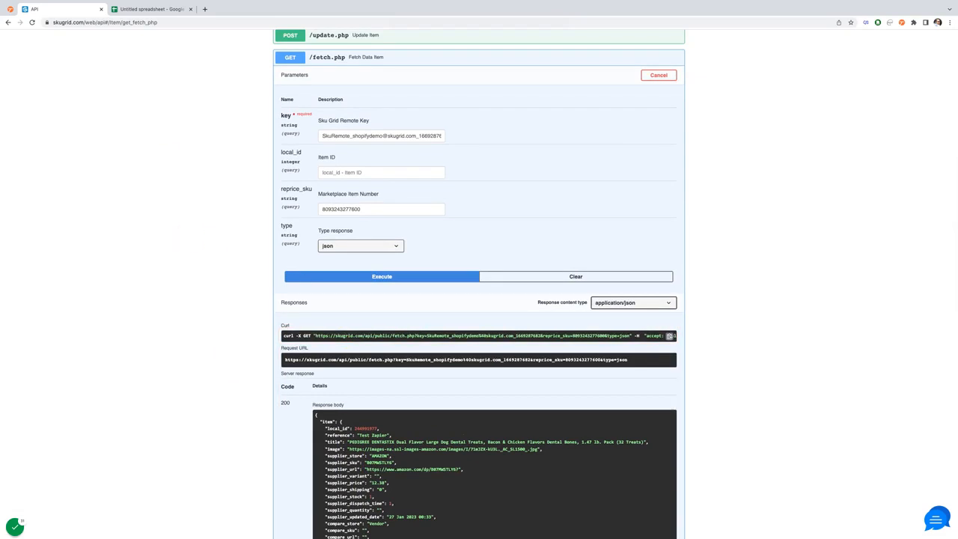
- Set the response type of /fetch.php to xml, execute the request and review the returned XML body
{"action": "left_click", "coordinate": [331, 248]}
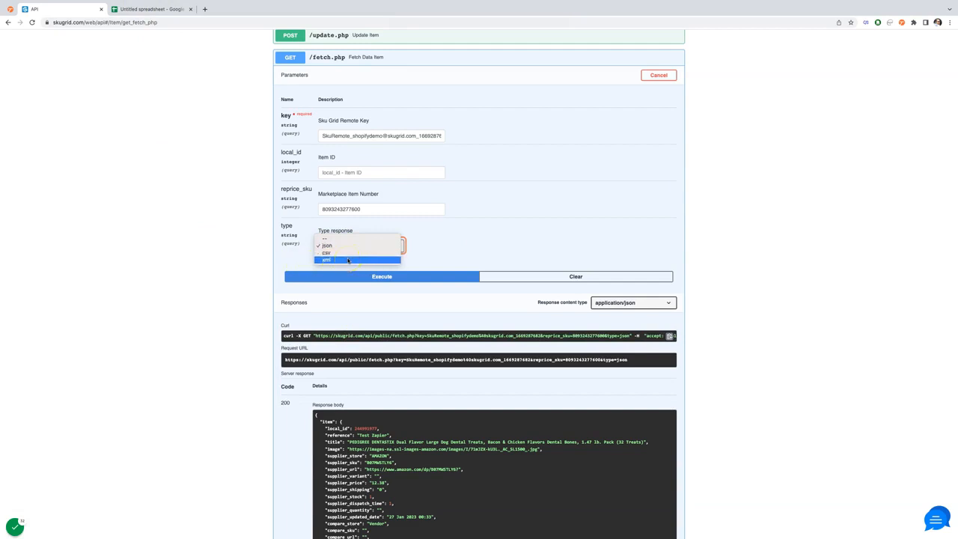
{"action": "left_click", "coordinate": [348, 260]}
{"action": "left_click", "coordinate": [428, 277]}
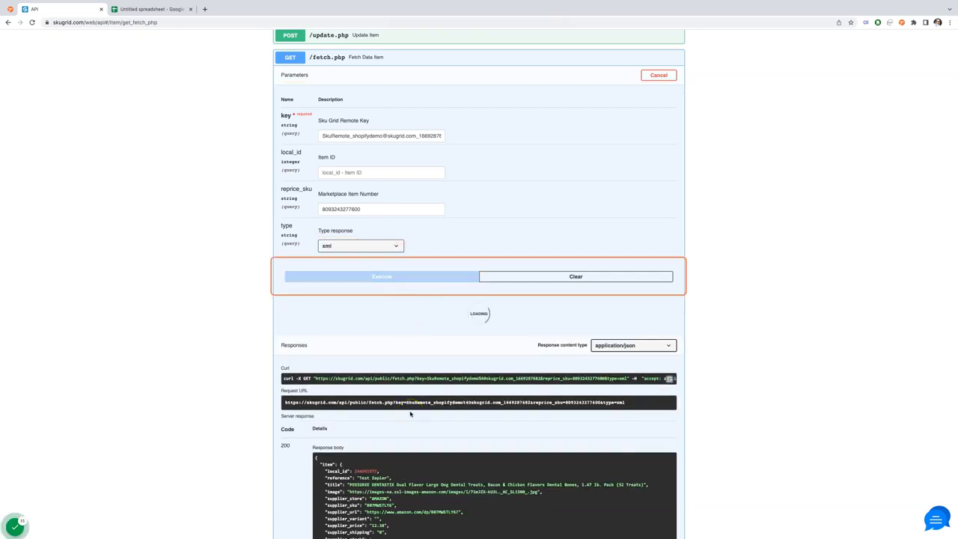
{"action": "left_click", "coordinate": [399, 438]}
{"action": "scroll", "coordinate": [364, 458], "scroll_direction": "down", "scroll_amount": 5}
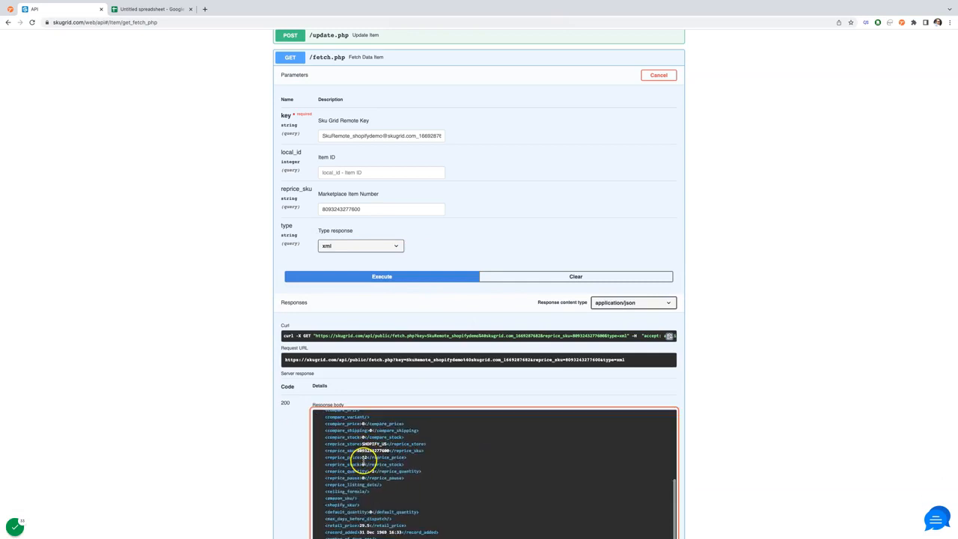
{"action": "scroll", "coordinate": [345, 448], "scroll_direction": "up", "scroll_amount": 5}
{"action": "scroll", "coordinate": [349, 435], "scroll_direction": "up", "scroll_amount": 3}
- Copy the complete xml request URL from Sku Grid and switch to cell D2 of the Google Sheets spreadsheet
{"action": "left_click", "coordinate": [293, 359]}
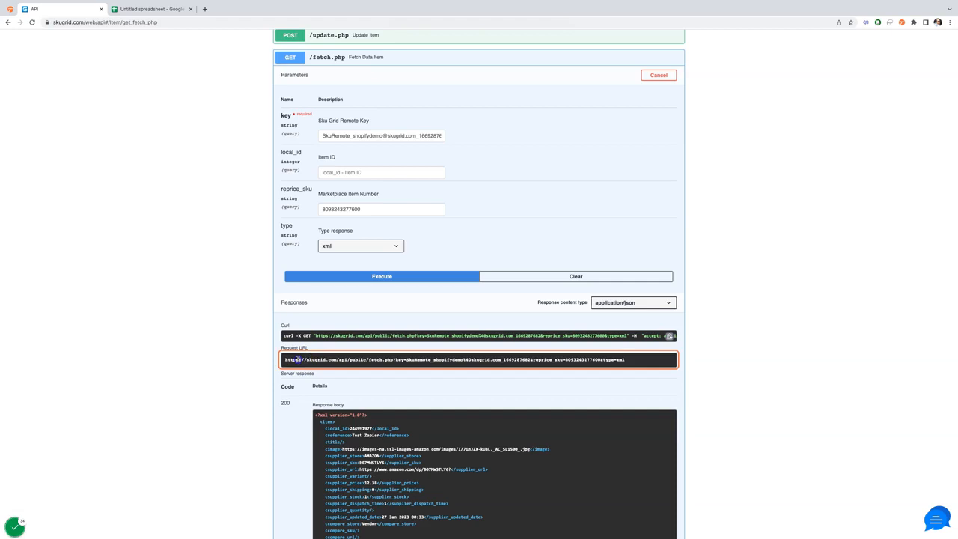
{"action": "triple_click", "coordinate": [297, 360]}
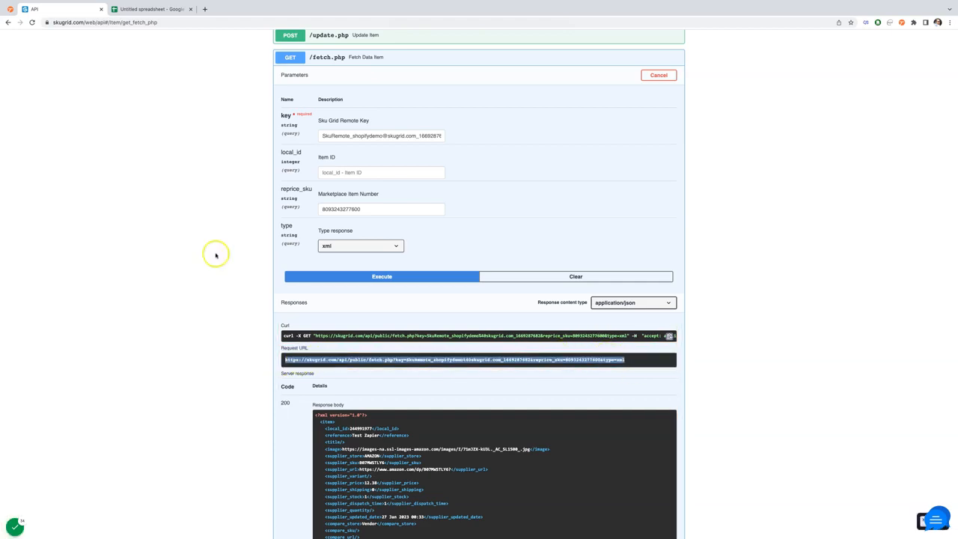
{"action": "left_click", "coordinate": [144, 9]}
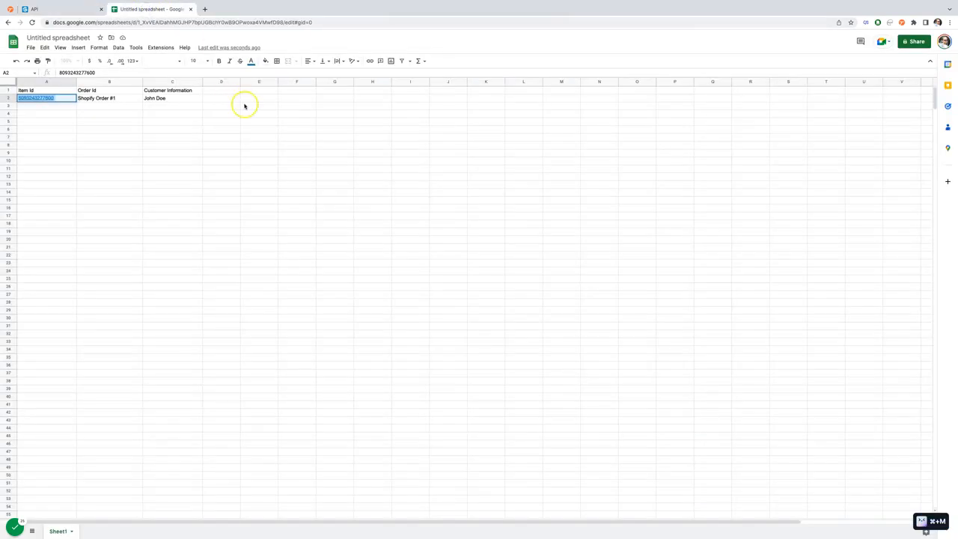
{"action": "left_click", "coordinate": [222, 98]}
{"action": "key", "text": "Up"}
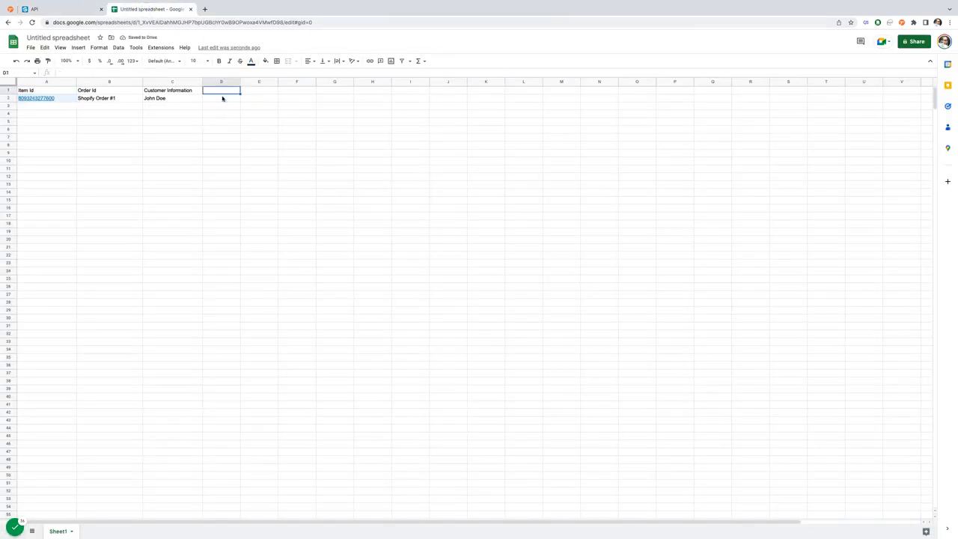
{"action": "left_click", "coordinate": [56, 9]}
{"action": "left_click", "coordinate": [164, 9]}
{"action": "key", "text": "Down"}
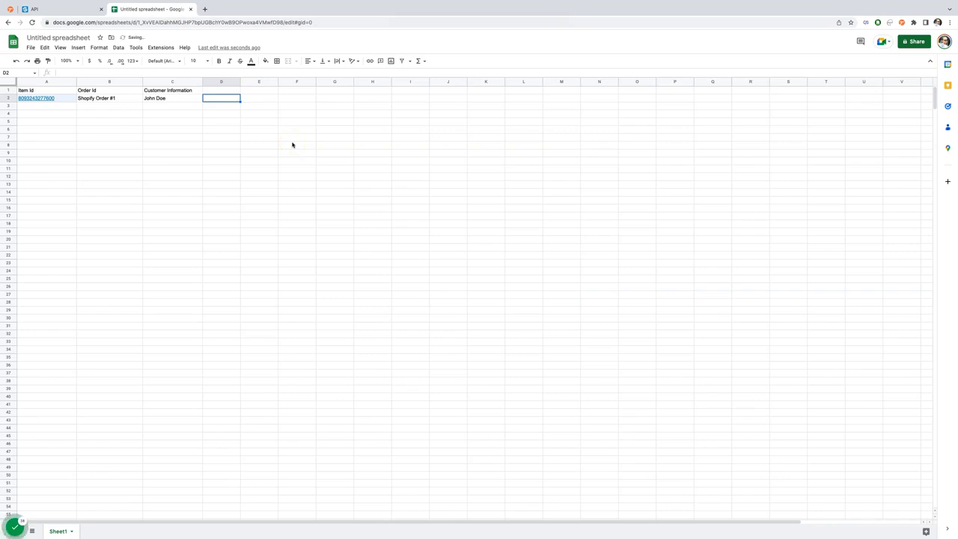
- Enter an IMPORTXML formula in D2 using the copied request URL, including its remote key, and the XPath query "//item"
{"action": "type", "text": "="}
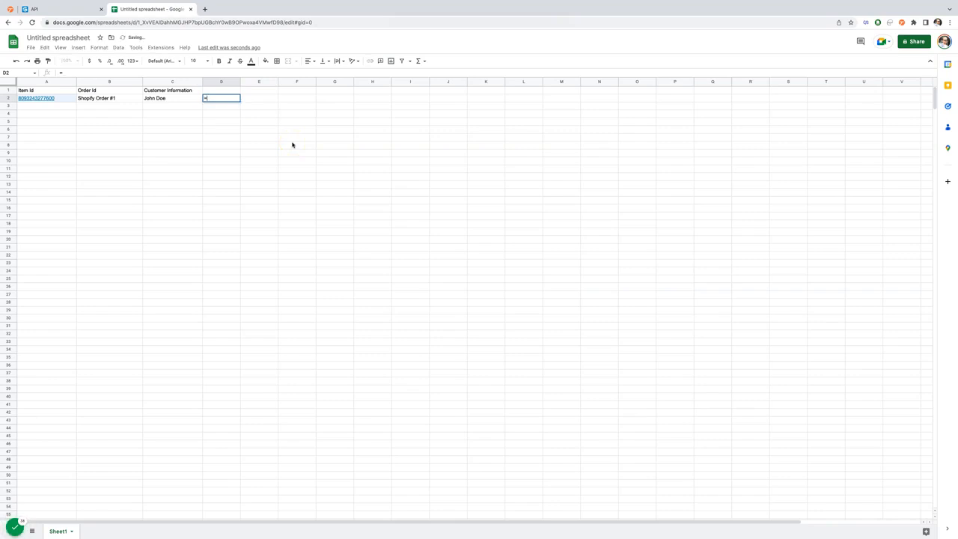
{"action": "type", "text": "o"}
{"action": "key", "text": "BackSpace"}
{"action": "type", "text": "importxml"}
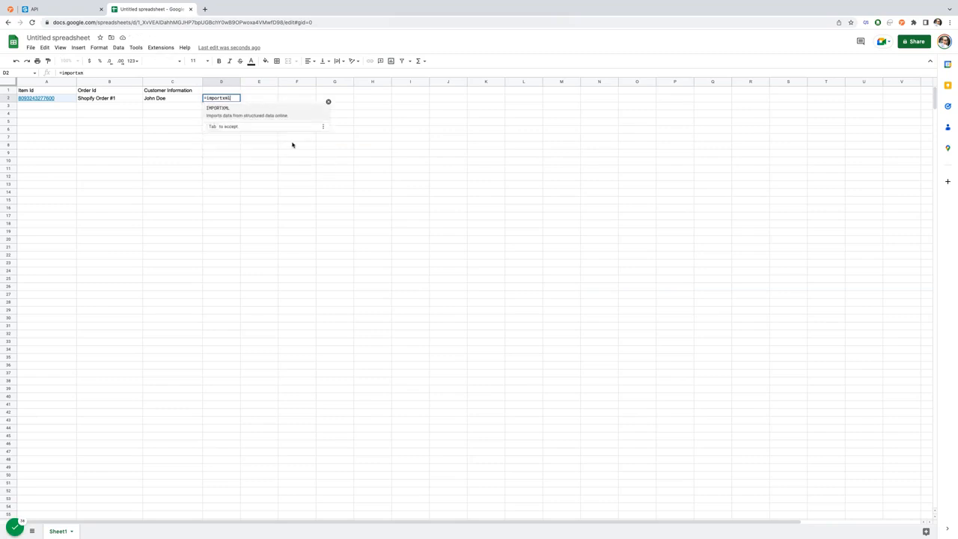
{"action": "type", "text": "("}
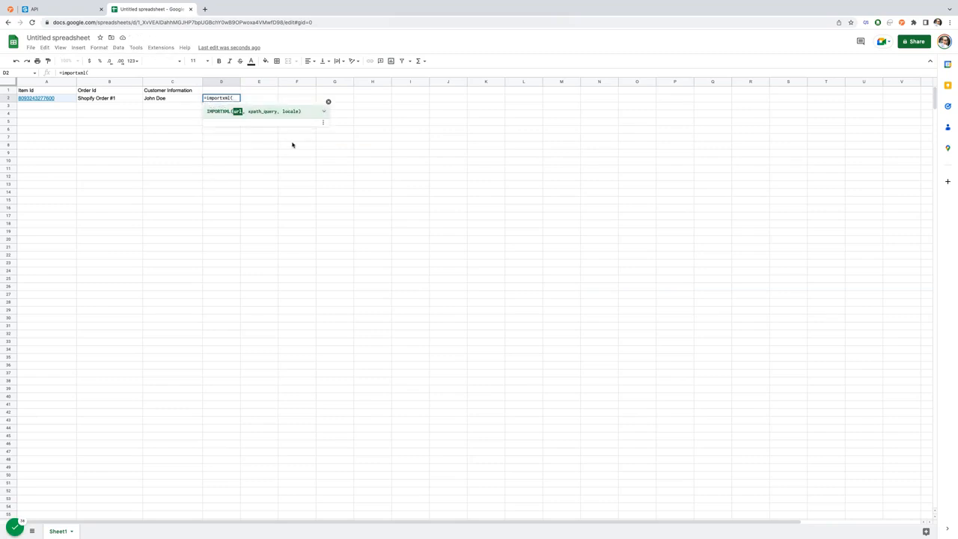
{"action": "key", "text": "super+v"}
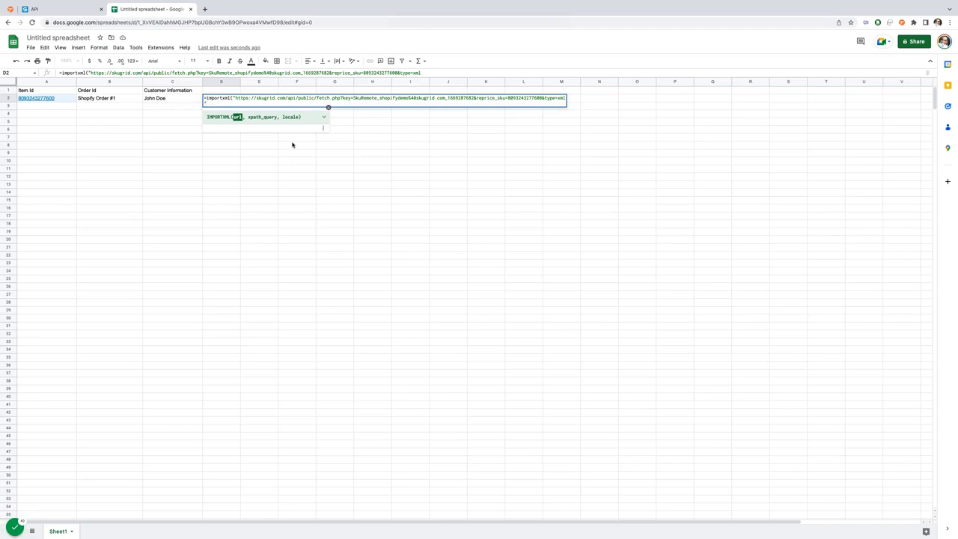
{"action": "type", "text": ","}
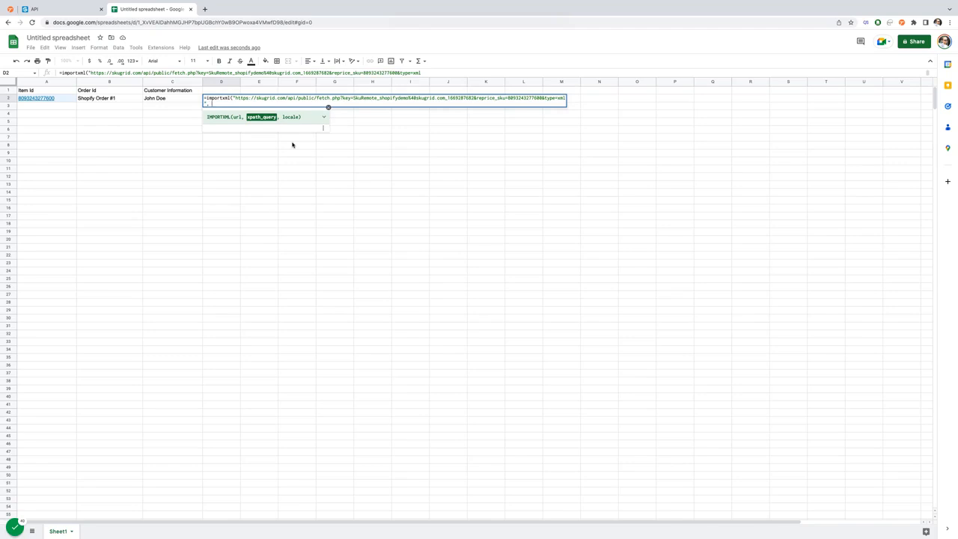
{"action": "type", "text": "\"//item\""}
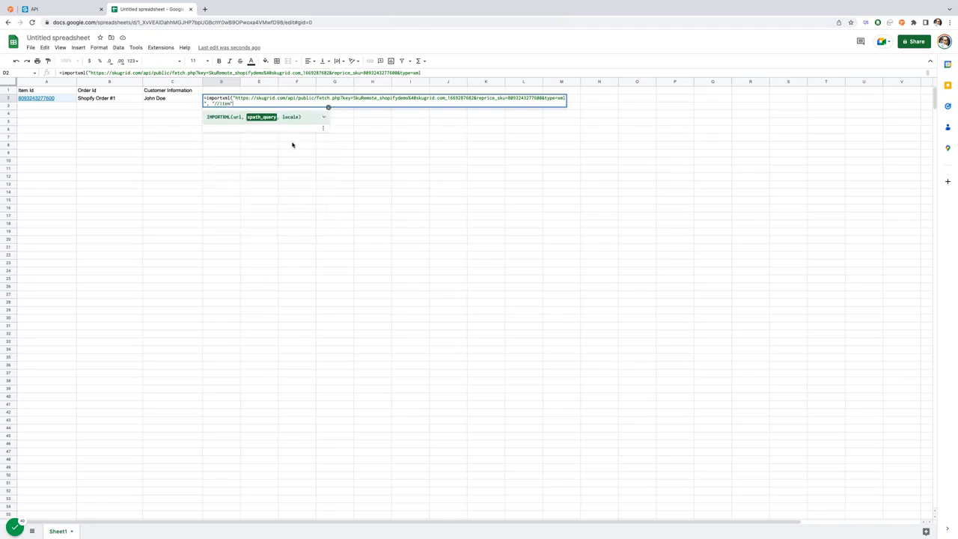
{"action": "type", "text": ")"}
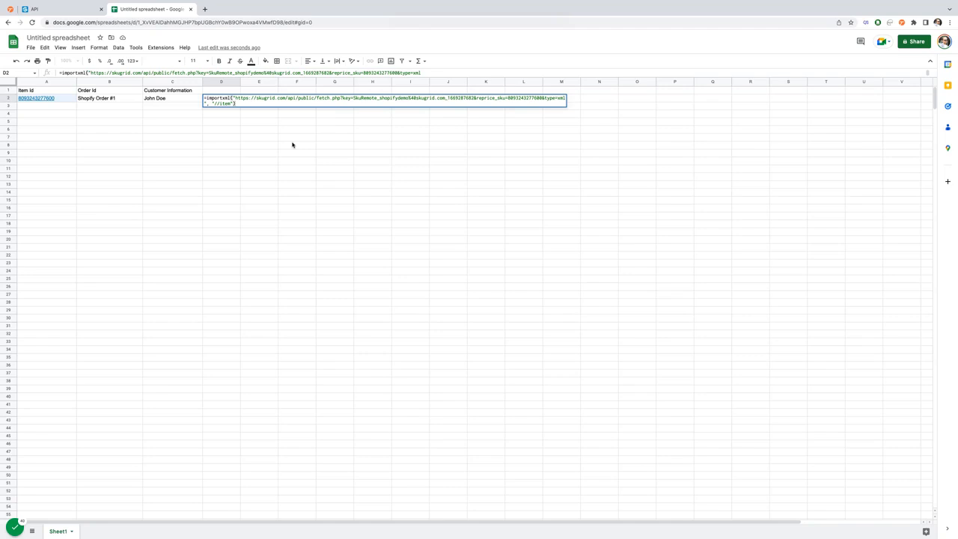
{"action": "key", "text": "Return"}
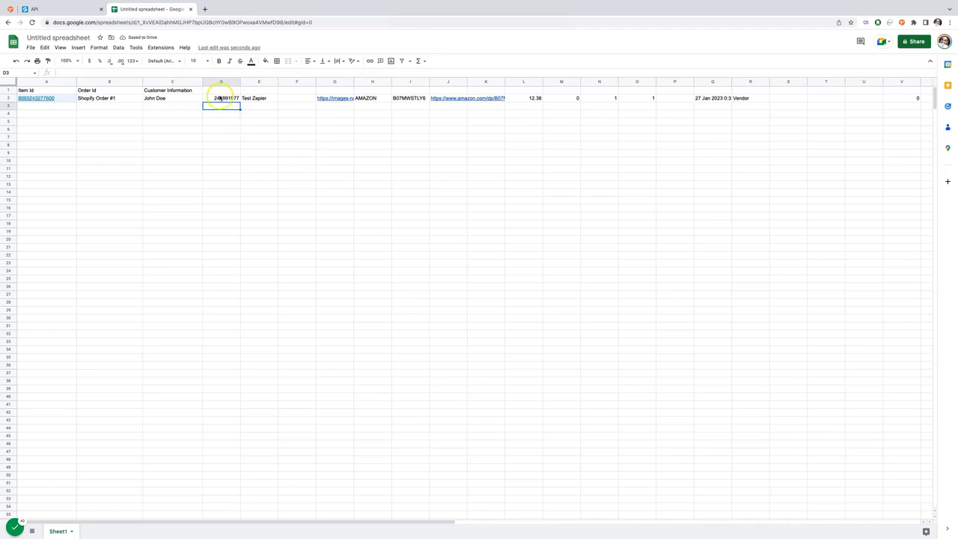
- Examine the imported item fields across row 2 and the supplier_url line of Sku Grid's XML response
{"action": "scroll", "coordinate": [536, 97], "scroll_direction": "right", "scroll_amount": 15}
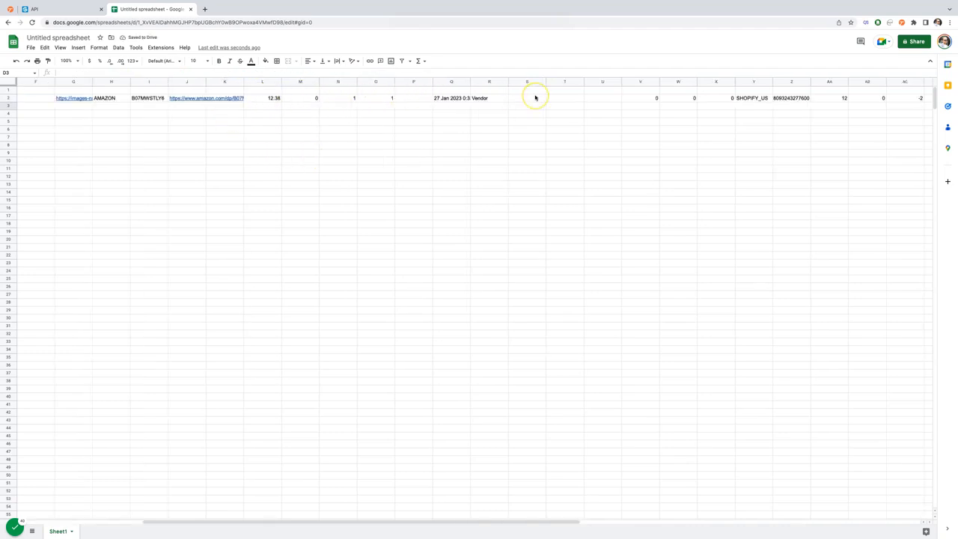
{"action": "scroll", "coordinate": [524, 95], "scroll_direction": "left", "scroll_amount": 15}
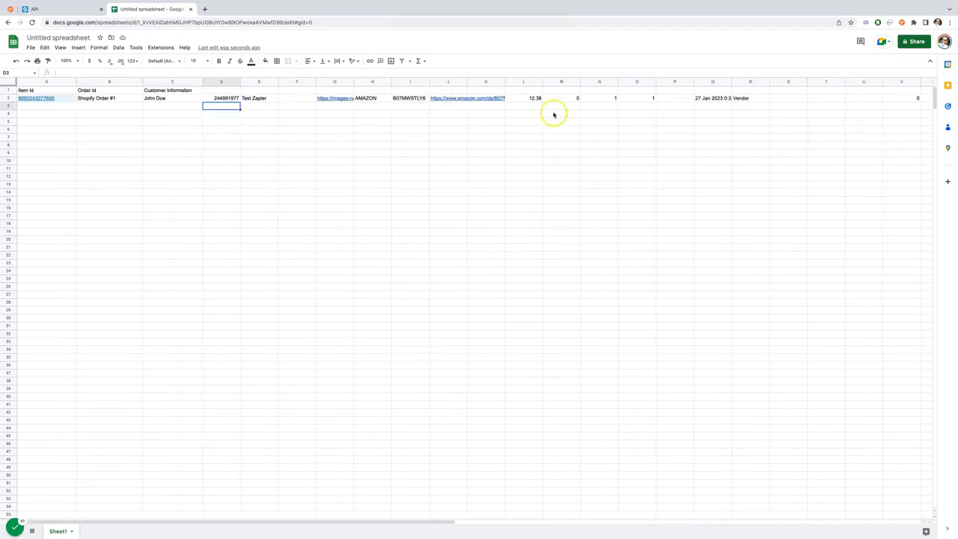
{"action": "left_click", "coordinate": [61, 10]}
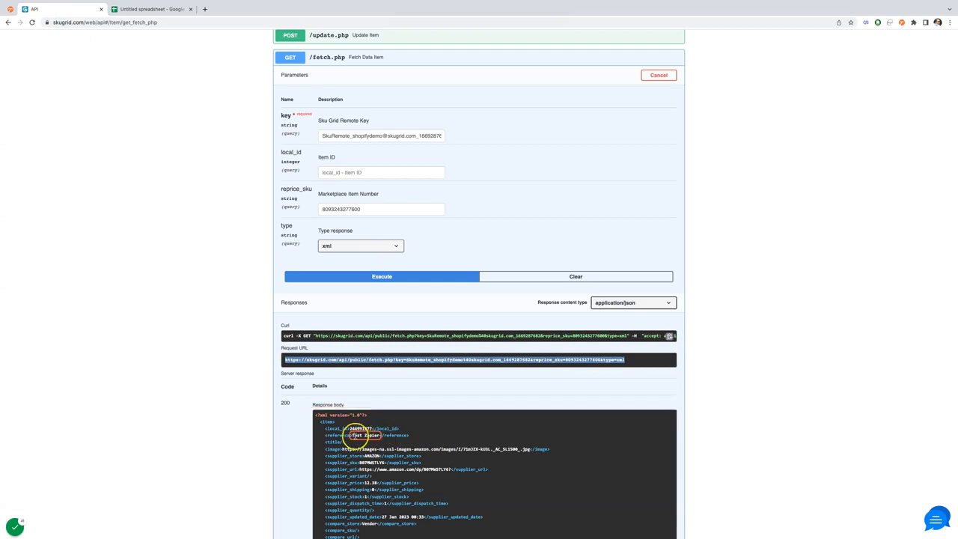
{"action": "left_click_drag", "start_coordinate": [486, 469], "coordinate": [327, 470]}
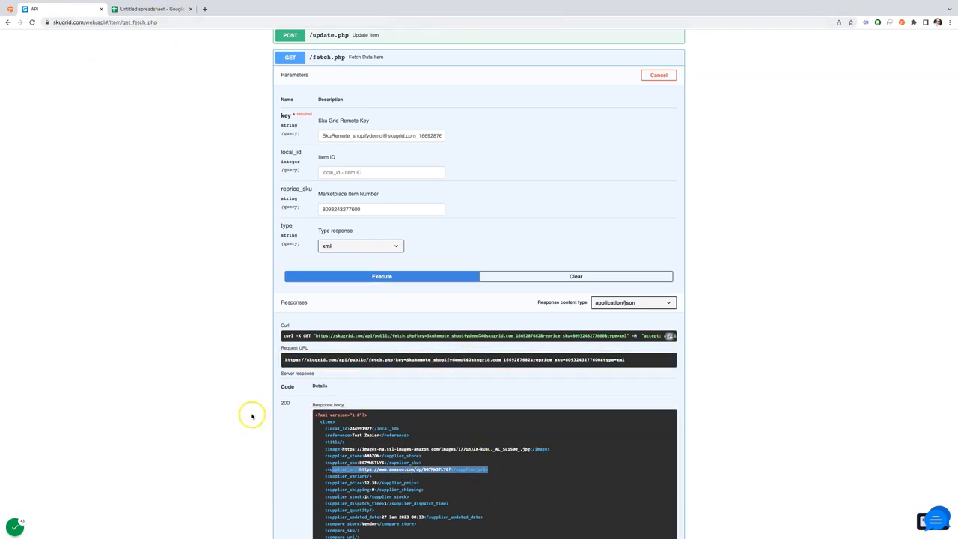
- Return to the spreadsheet and add the headers Supplier Url in D1 and Supplier Price in E1
{"action": "left_click", "coordinate": [149, 9]}
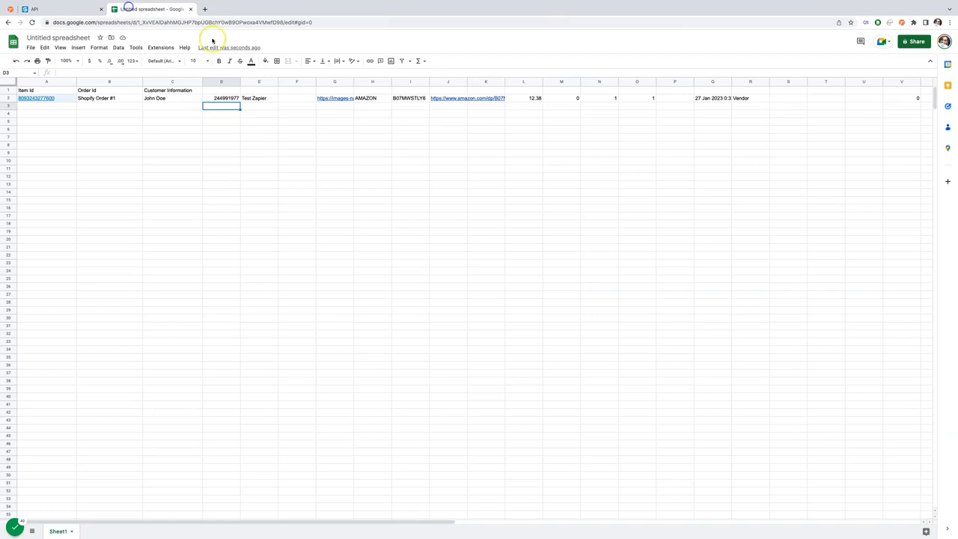
{"action": "double_click", "coordinate": [227, 98]}
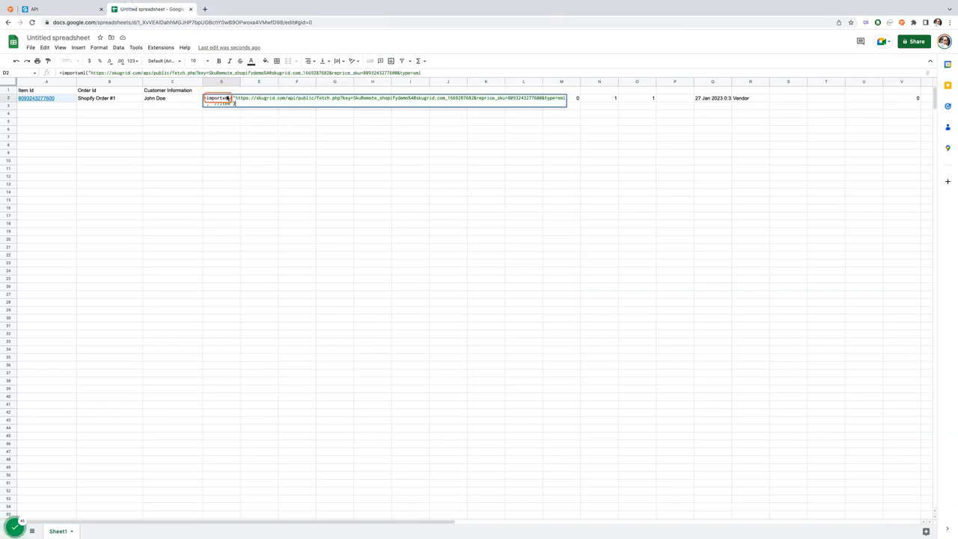
{"action": "left_click", "coordinate": [228, 90]}
{"action": "type", "text": "Supplier Url"}
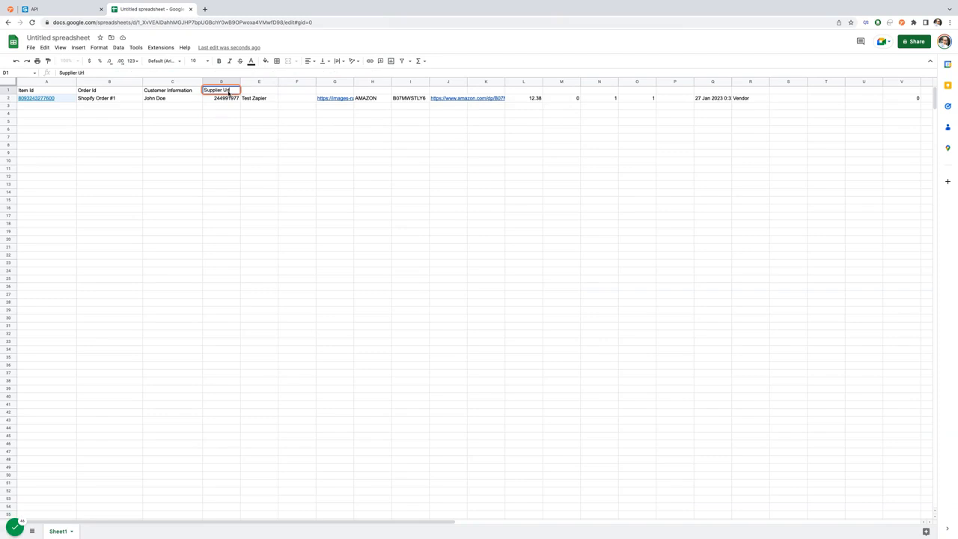
{"action": "key", "text": "Tab"}
{"action": "type", "text": "Su"}
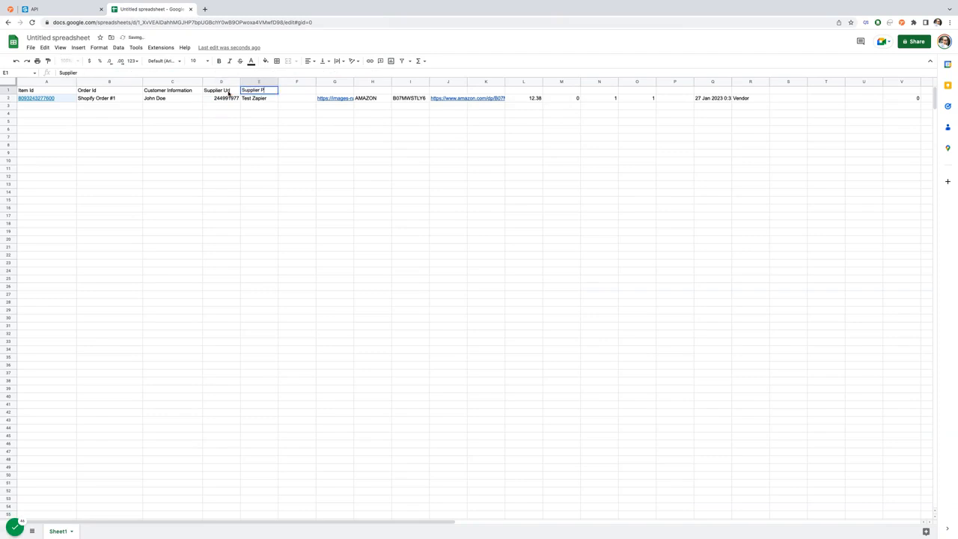
{"action": "key", "text": "Return"}
- Change the XPath query of the IMPORTXML formula in D2 to "//item/supplier_url"
{"action": "left_click", "coordinate": [226, 98]}
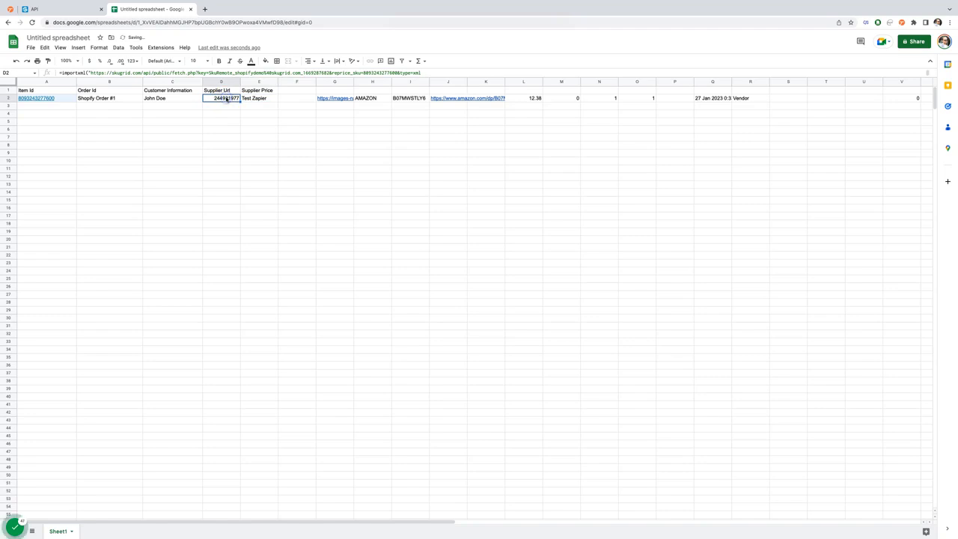
{"action": "double_click", "coordinate": [227, 98]}
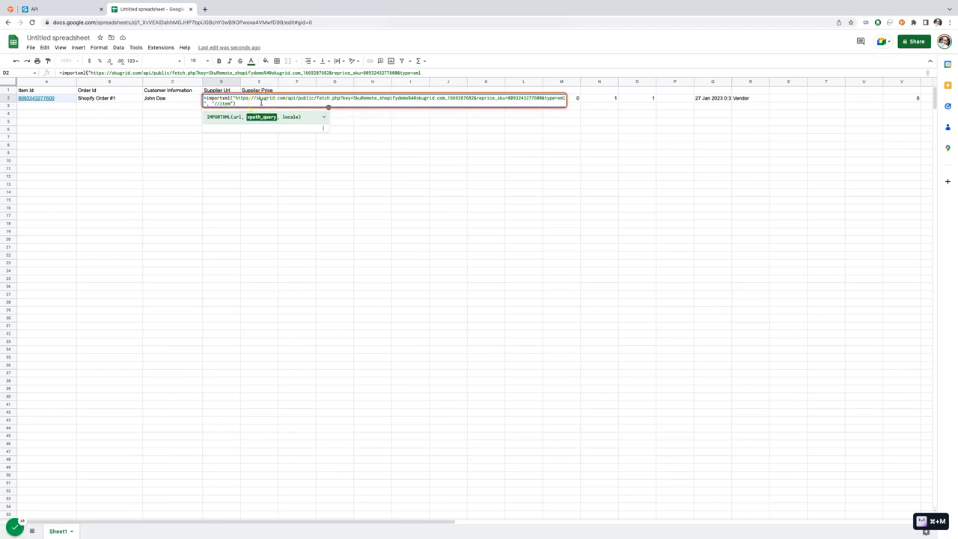
{"action": "type", "text": "/"}
{"action": "type", "text": "ve"}
{"action": "type", "text": "pplier_url"}
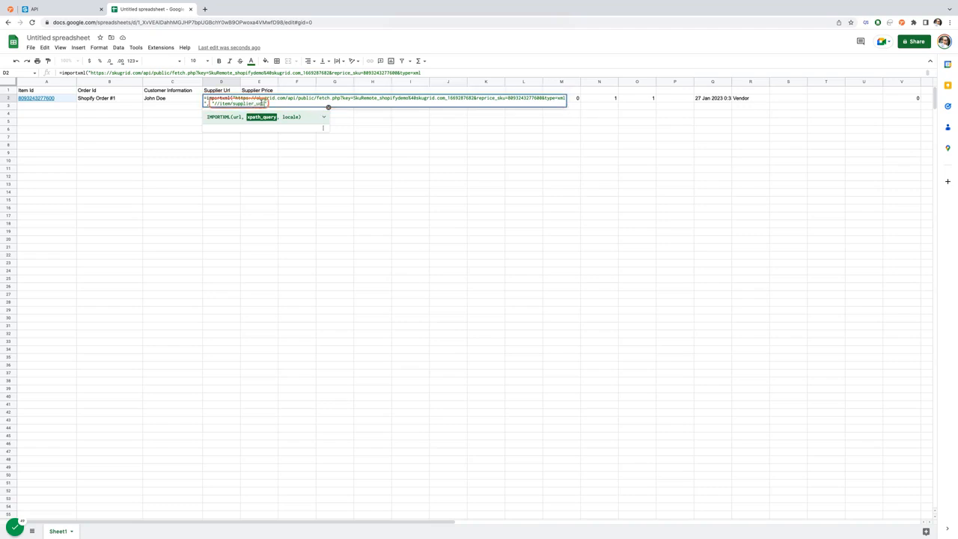
{"action": "key", "text": "Return"}
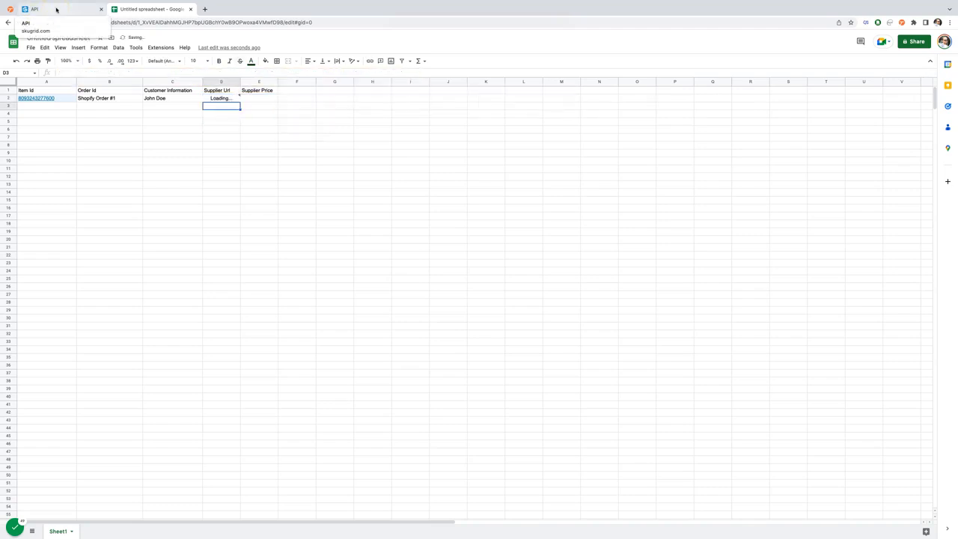
- Check the supplier_url tag in Sku Grid's XML response and widen spreadsheet column D to fit the supplier link
{"action": "left_click", "coordinate": [56, 9]}
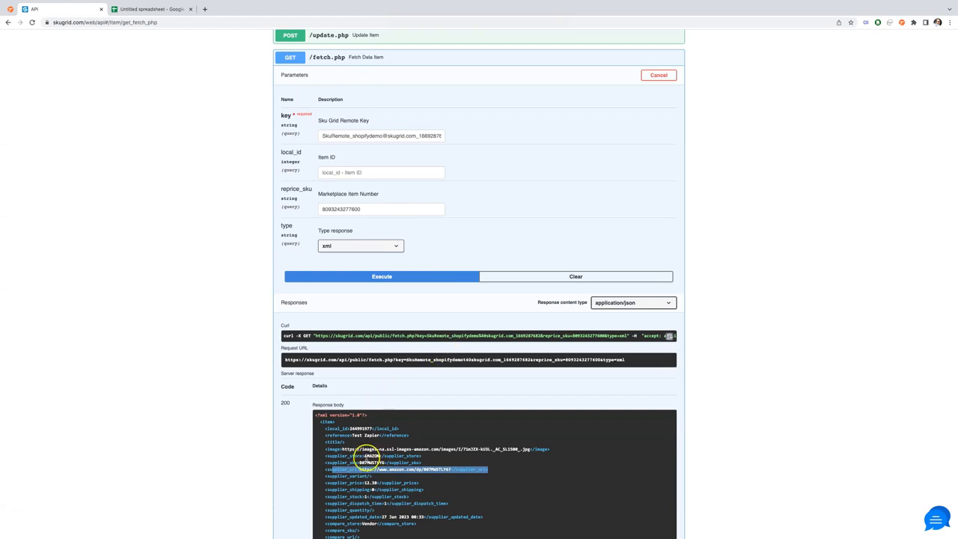
{"action": "double_click", "coordinate": [343, 470]}
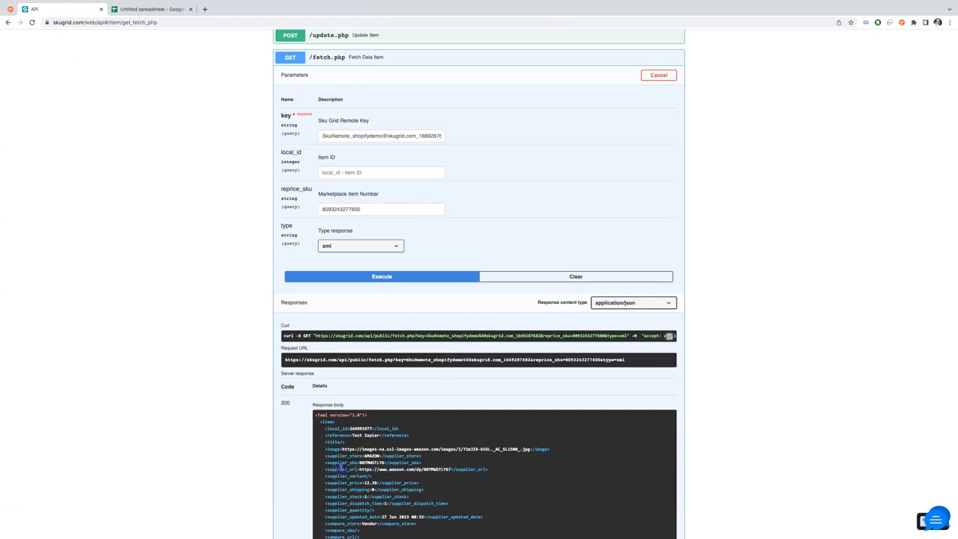
{"action": "left_click", "coordinate": [149, 9]}
{"action": "left_click", "coordinate": [223, 98]}
{"action": "left_click_drag", "start_coordinate": [240, 81], "coordinate": [313, 96]}
- Copy the IMPORTXML formula from D2 into E2 and change its XPath query to "//item/supplier_price"
{"action": "left_click", "coordinate": [305, 98]}
{"action": "key", "text": "ctrl+c"}
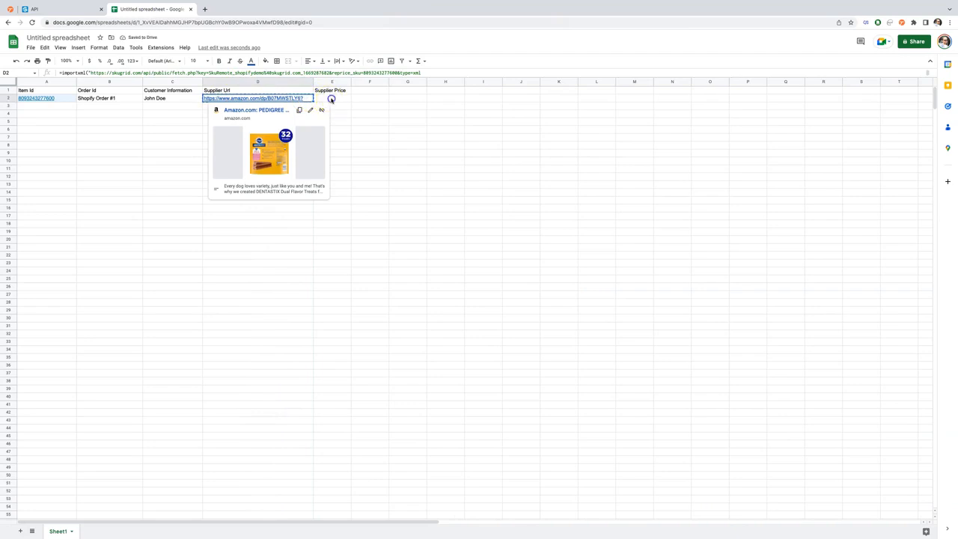
{"action": "left_click", "coordinate": [332, 98]}
{"action": "key", "text": "ctrl+v"}
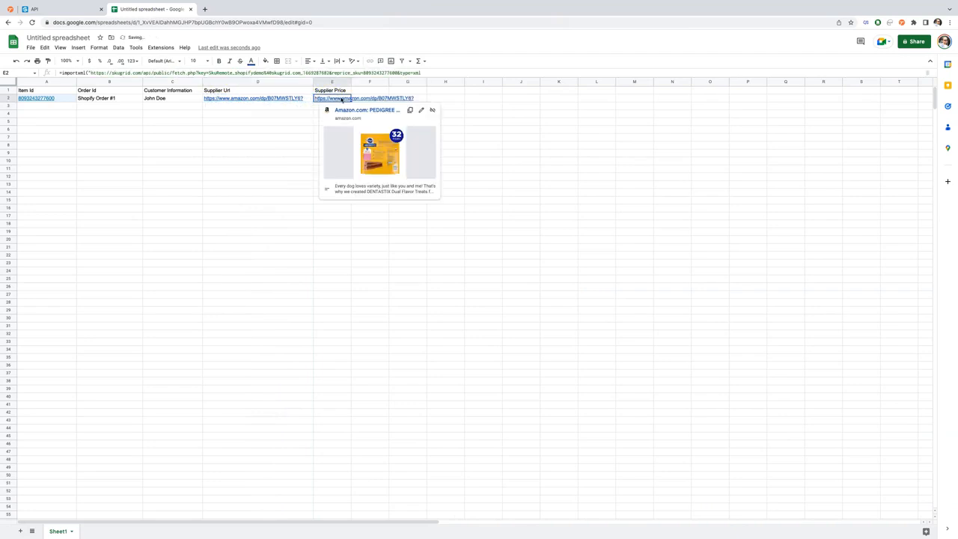
{"action": "double_click", "coordinate": [342, 99]}
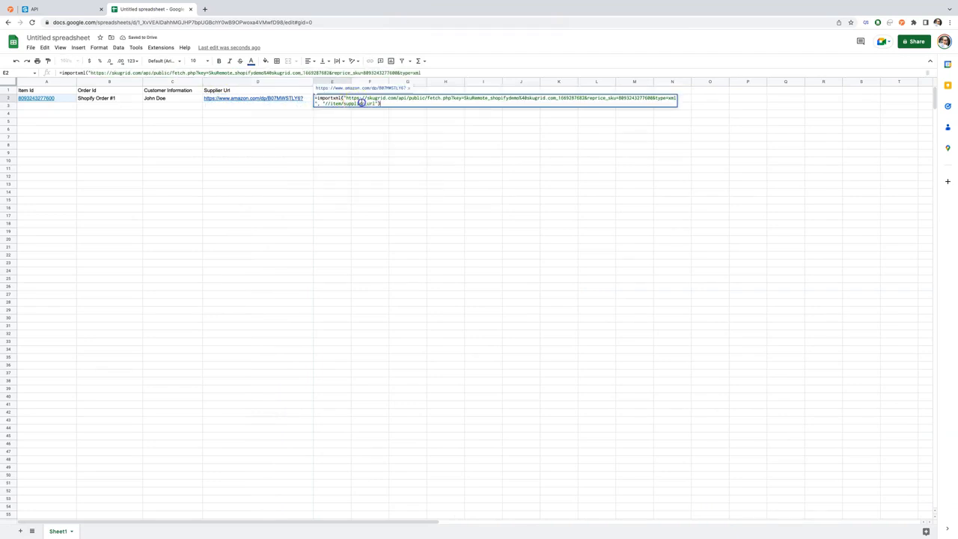
{"action": "double_click", "coordinate": [361, 103]}
{"action": "left_click", "coordinate": [376, 104]}
{"action": "key", "text": "BackSpace"}
{"action": "key", "text": "BackSpace"}
{"action": "key", "text": "BackSpace"}
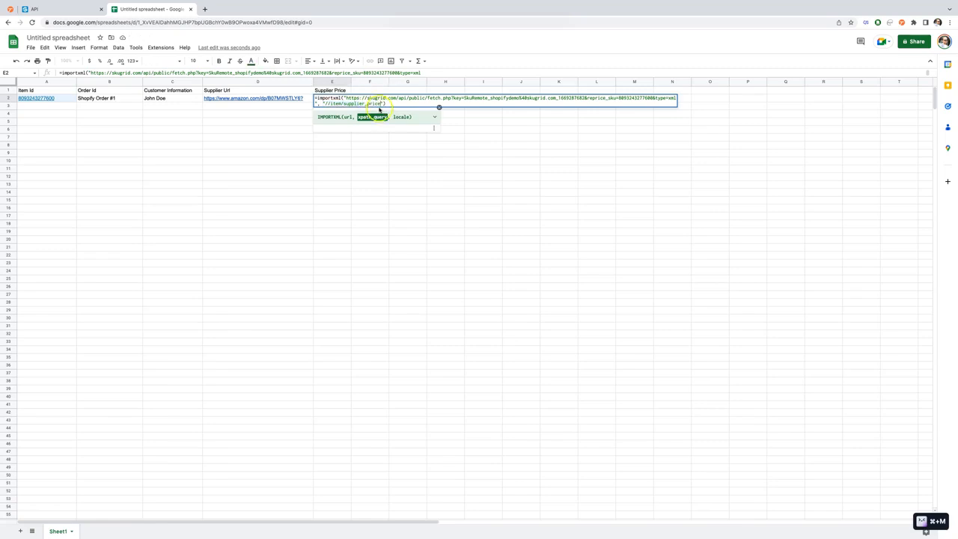
{"action": "key", "text": "Return"}
{"action": "left_click", "coordinate": [346, 99]}
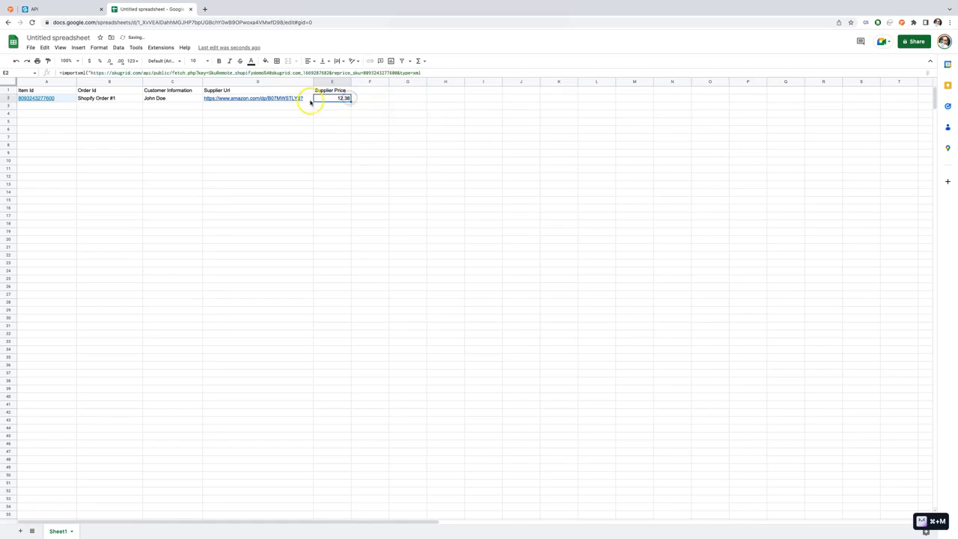
- Review the remaining item fields in Sku Grid's XML response and return to the spreadsheet
{"action": "left_click", "coordinate": [75, 9]}
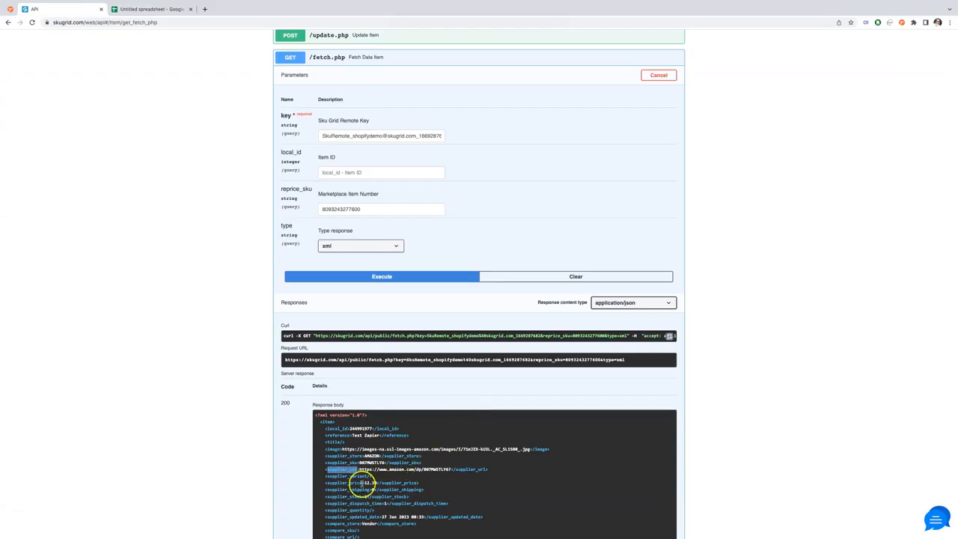
{"action": "scroll", "coordinate": [372, 483], "scroll_direction": "down", "scroll_amount": 3}
{"action": "scroll", "coordinate": [378, 502], "scroll_direction": "down", "scroll_amount": 6}
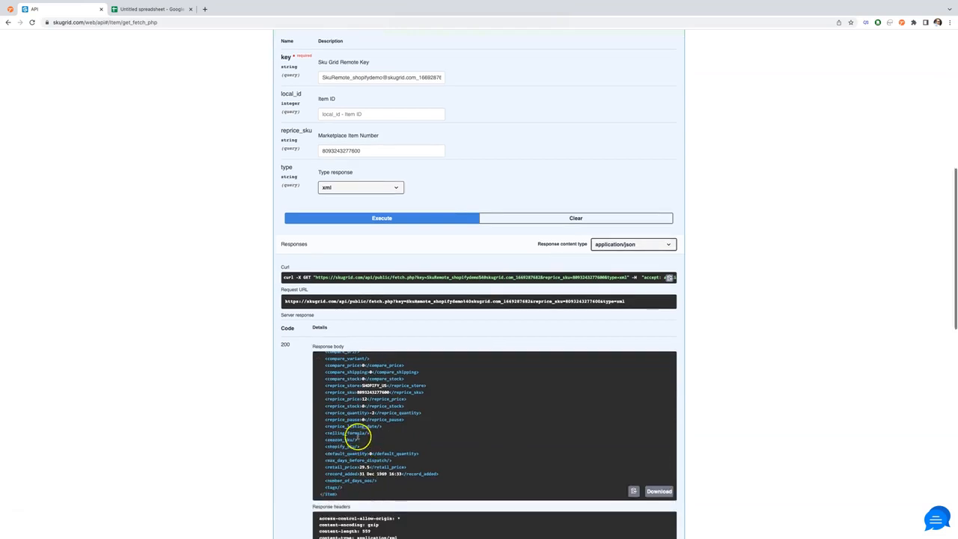
{"action": "scroll", "coordinate": [358, 438], "scroll_direction": "down", "scroll_amount": 1}
{"action": "left_click", "coordinate": [165, 11]}
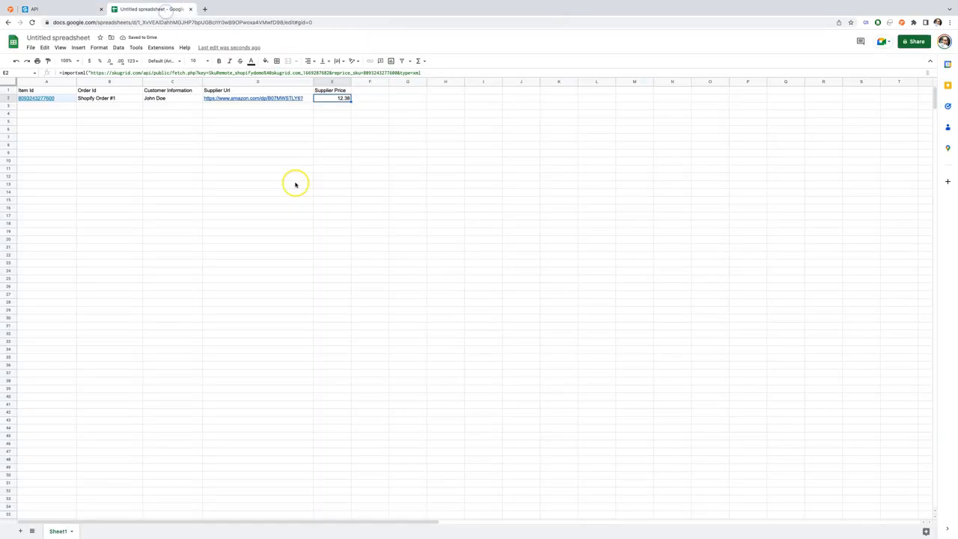
- Delete the hard-coded item number after "reprice_sku=" in the URL of D2's IMPORTXML formula
{"action": "left_click", "coordinate": [150, 99]}
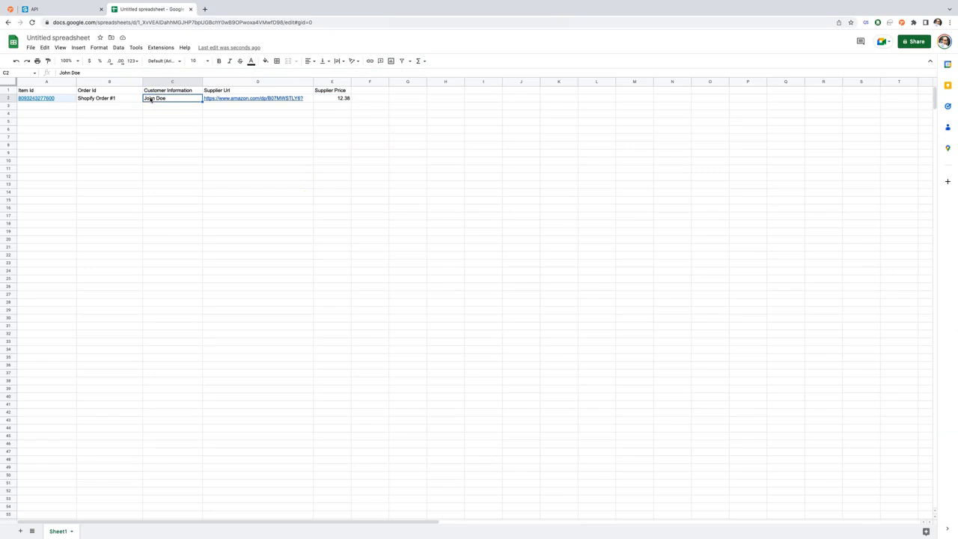
{"action": "left_click", "coordinate": [309, 98]}
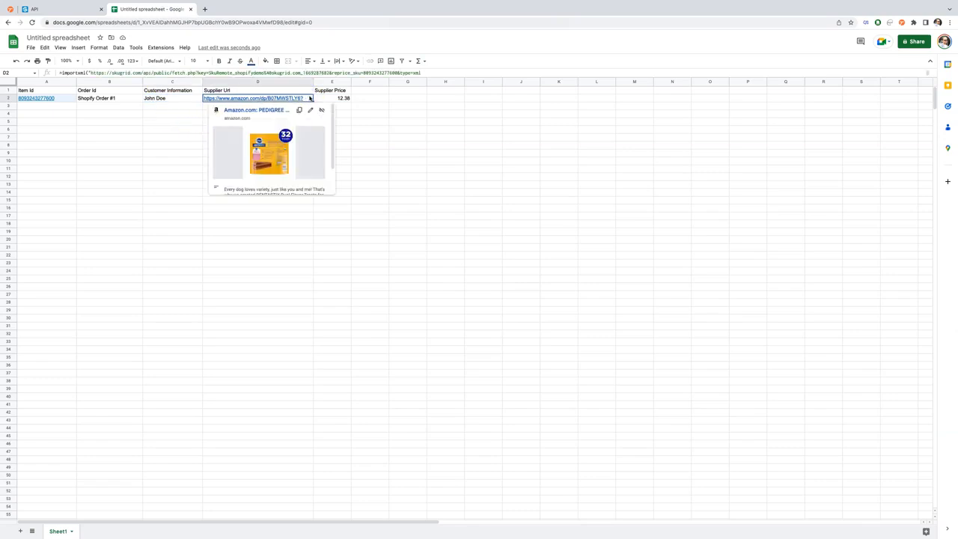
{"action": "double_click", "coordinate": [307, 98]}
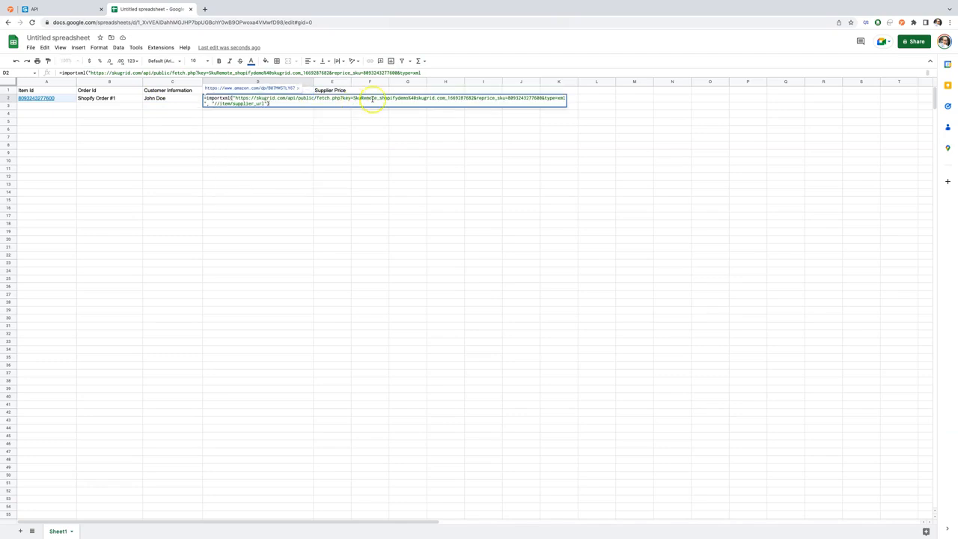
{"action": "double_click", "coordinate": [524, 98]}
{"action": "left_click", "coordinate": [544, 98]}
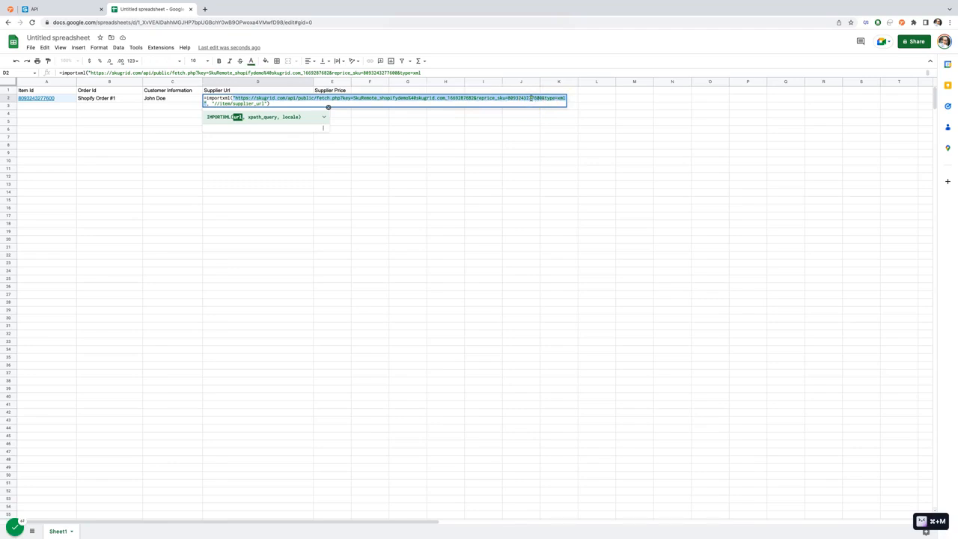
{"action": "left_click", "coordinate": [531, 98]}
{"action": "key", "text": "BackSpace"}
{"action": "key", "text": "BackSpace"}
{"action": "key", "text": "BackSpace"}
{"action": "key", "text": "BackSpace"}
{"action": "key", "text": "BackSpace"}
{"action": "key", "text": "BackSpace"}
{"action": "key", "text": "BackSpace"}
{"action": "key", "text": "BackSpace"}
{"action": "key", "text": "BackSpace"}
{"action": "key", "text": "BackSpace"}
{"action": "key", "text": "BackSpace"}
{"action": "key", "text": "BackSpace"}
{"action": "key", "text": "BackSpace"}
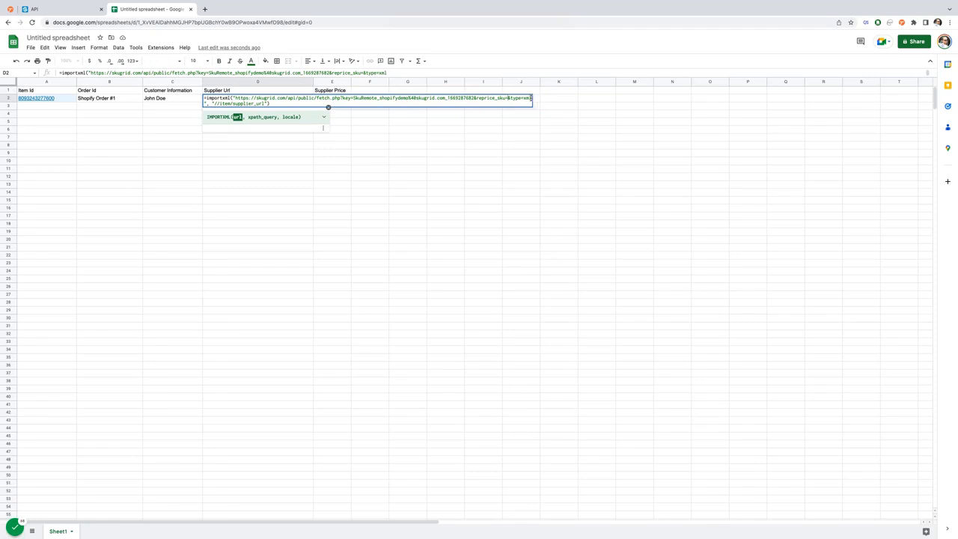
- Try to insert a reference to A2 after "reprice_sku=" in D2's formula by splitting the URL string with ".A2."
{"action": "type", "text": "\""}
{"action": "type", "text": ".A"}
{"action": "type", "text": "2.\""}
{"action": "key", "text": "Return"}
{"action": "key", "text": "Up"}
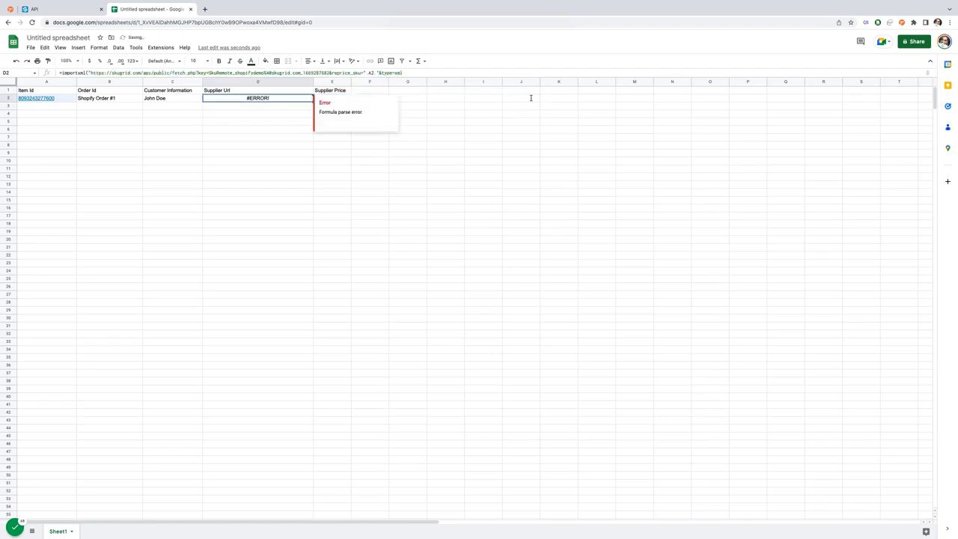
- Remove the ".A2." reference and its extra quotation marks from the URL in D2's formula
{"action": "key", "text": "Return"}
{"action": "left_click", "coordinate": [520, 98]}
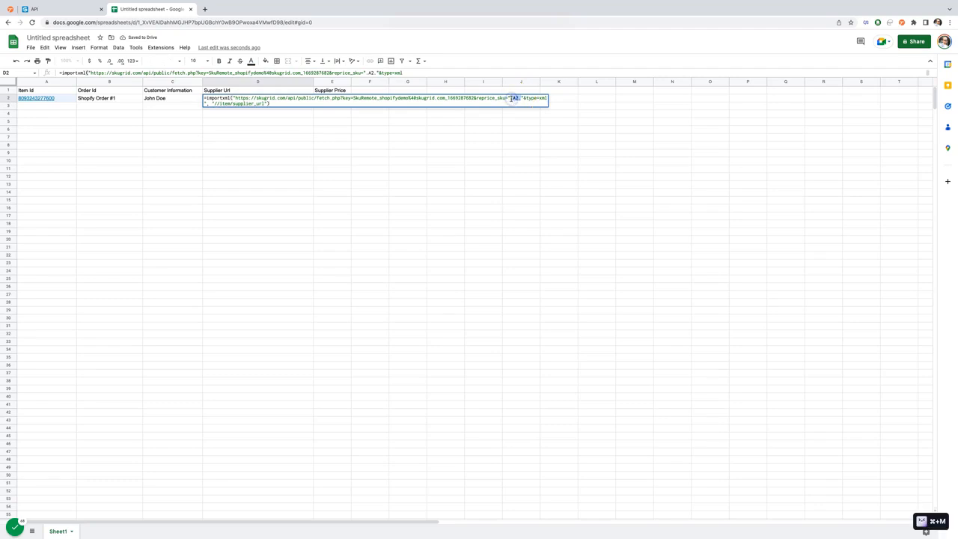
{"action": "key", "text": "BackSpace"}
{"action": "key", "text": "BackSpace"}
{"action": "key", "text": "BackSpace"}
{"action": "key", "text": "BackSpace"}
{"action": "key", "text": "BackSpace"}
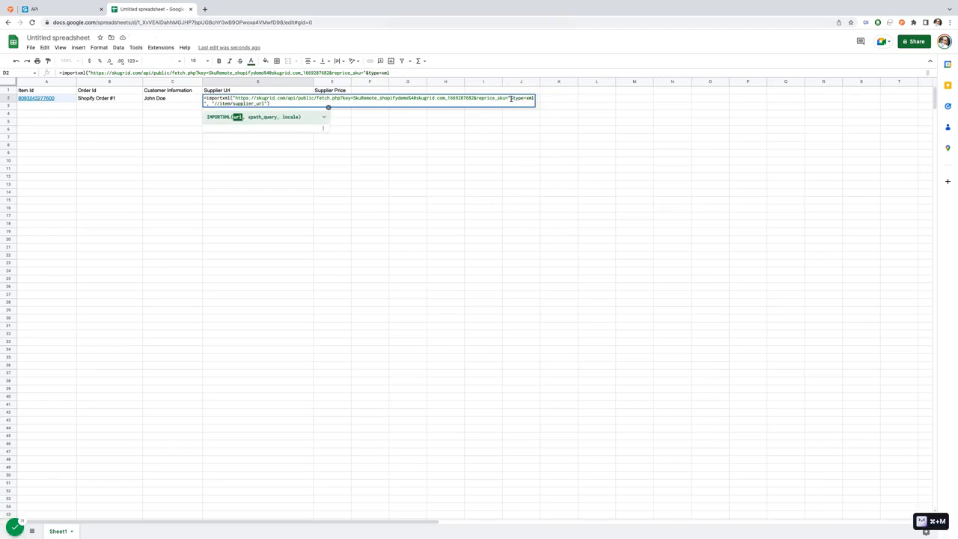
{"action": "key", "text": "BackSpace"}
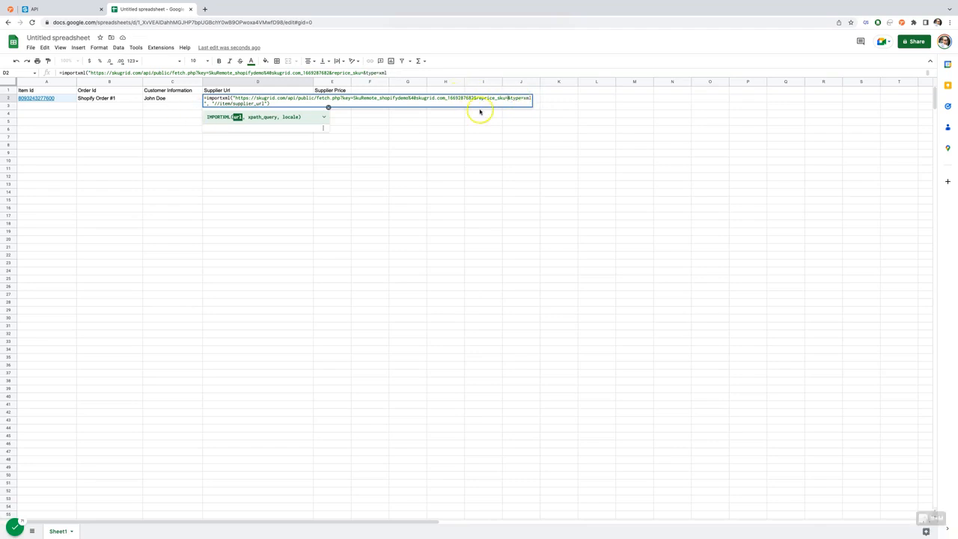
- Move the "&type=xml" parameter ahead of "&reprice_sku=" in D2's formula so the URL ends with "reprice_sku="
{"action": "left_click_drag", "start_coordinate": [508, 98], "coordinate": [530, 99]}
{"action": "key", "text": "super+m"}
{"action": "key", "text": "BackSpace"}
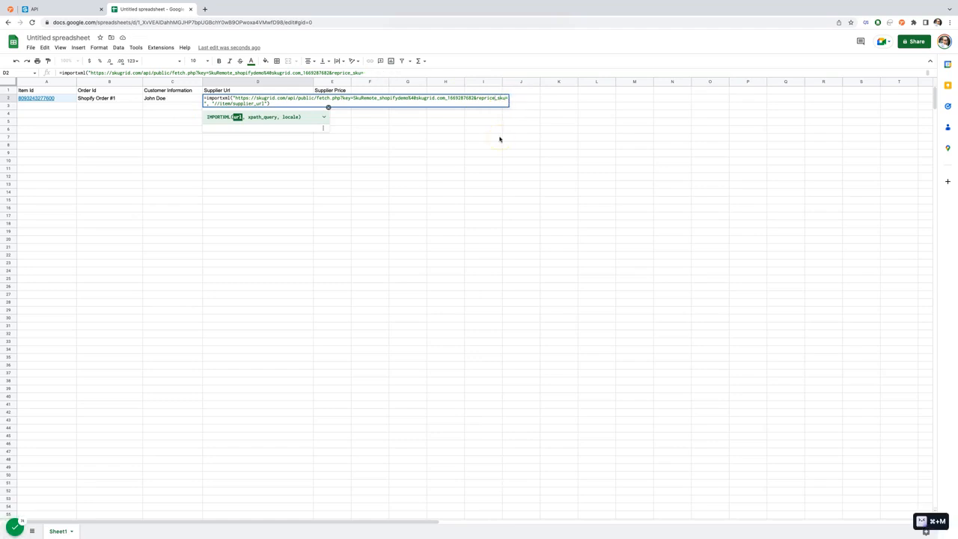
{"action": "key", "text": "super+v"}
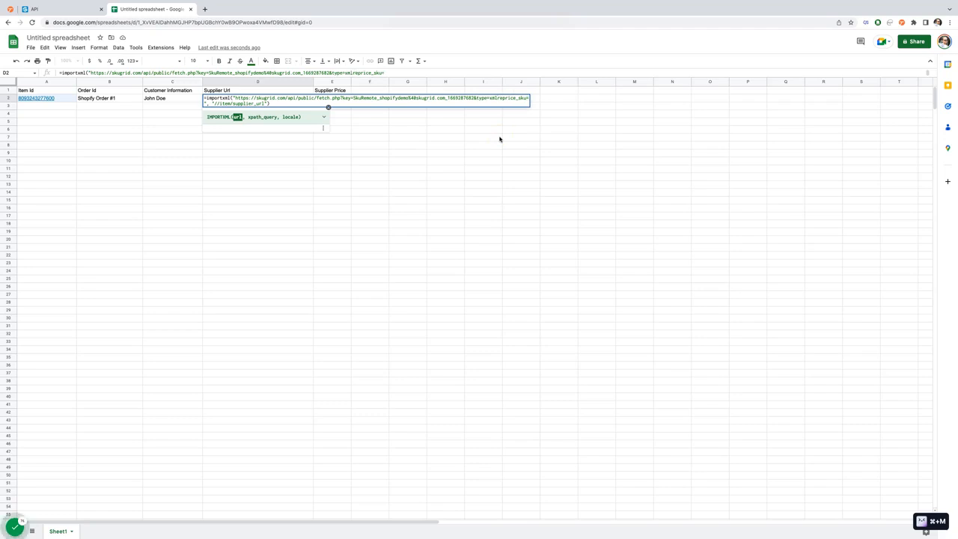
- Wrap the URL in D2's IMPORTXML formula in CONCAT with A2 as the second value
{"action": "left_click", "coordinate": [233, 98]}
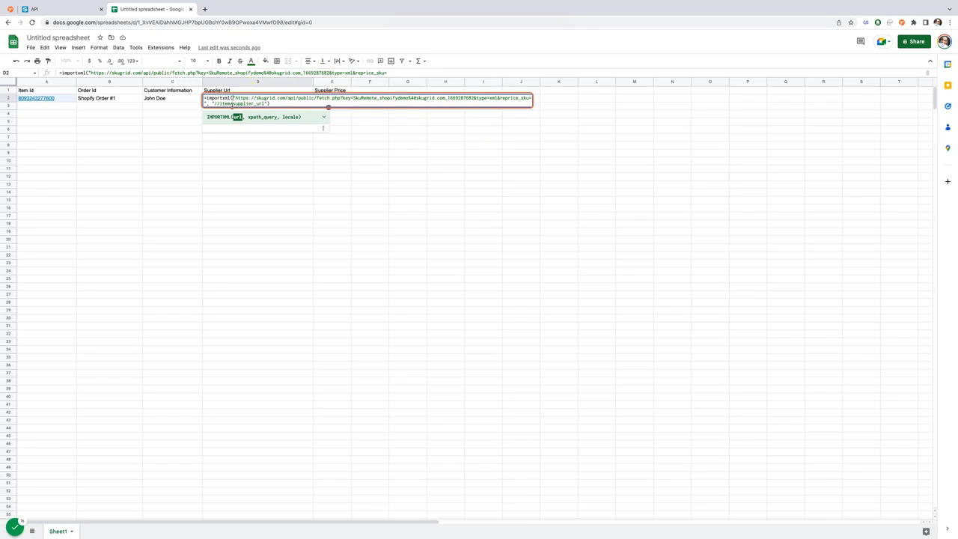
{"action": "type", "text": "concat"}
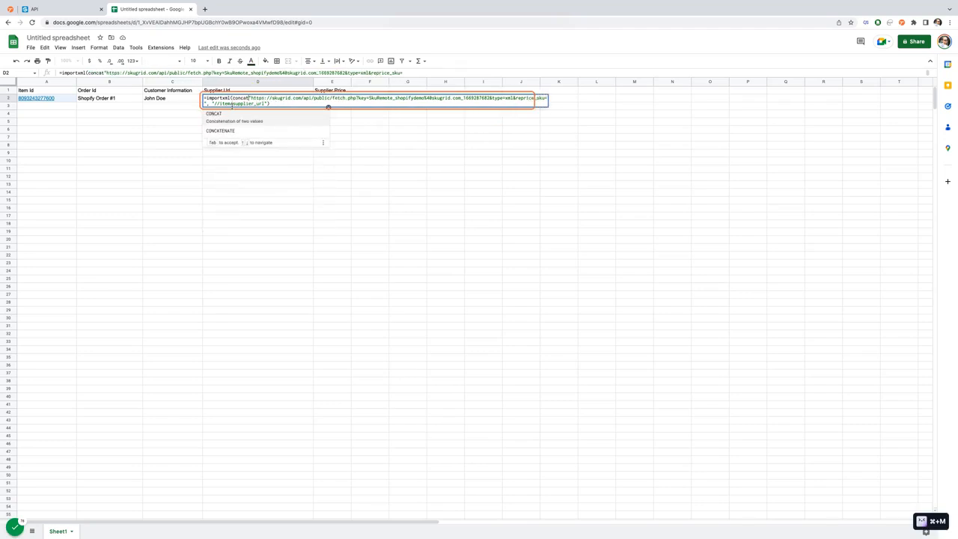
{"action": "type", "text": "("}
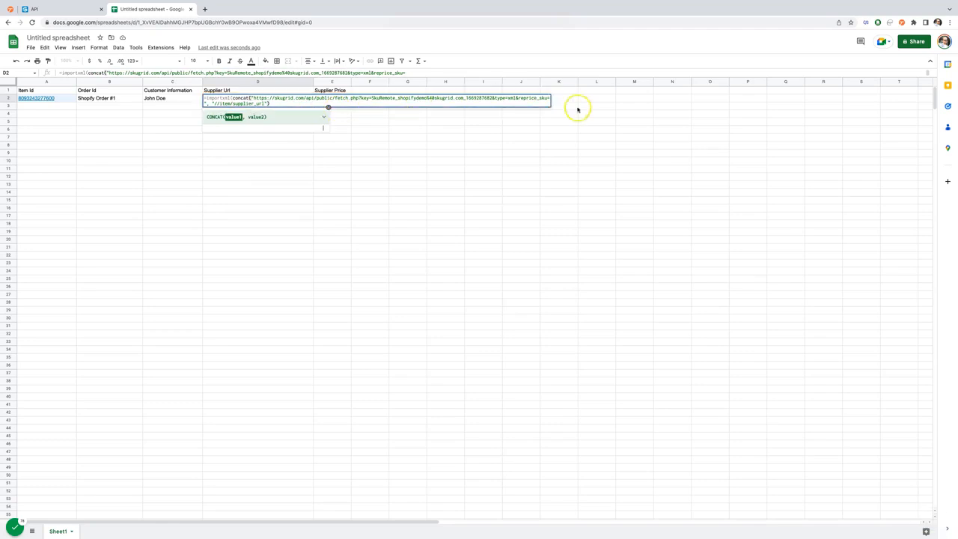
{"action": "left_click", "coordinate": [549, 98]}
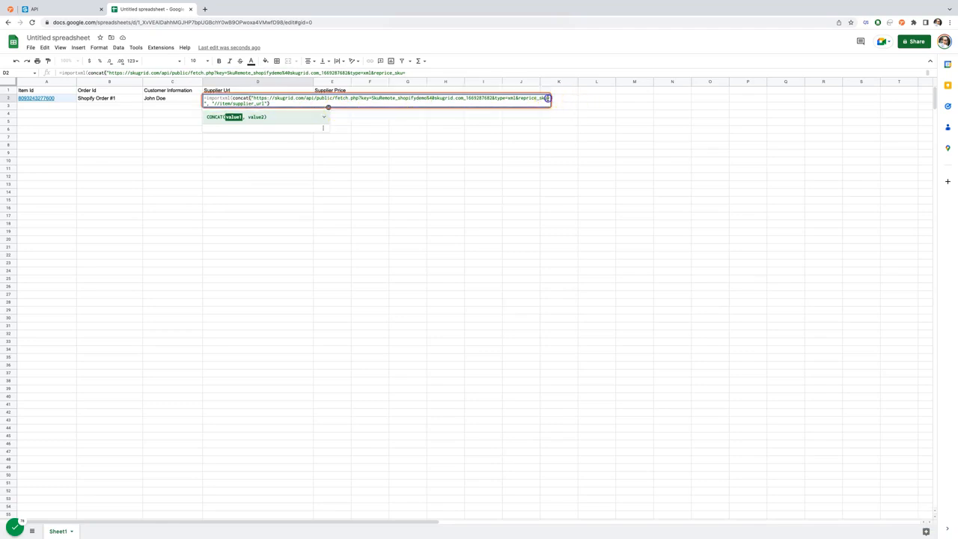
{"action": "left_click", "coordinate": [206, 104]}
{"action": "type", "text": "A2, "}
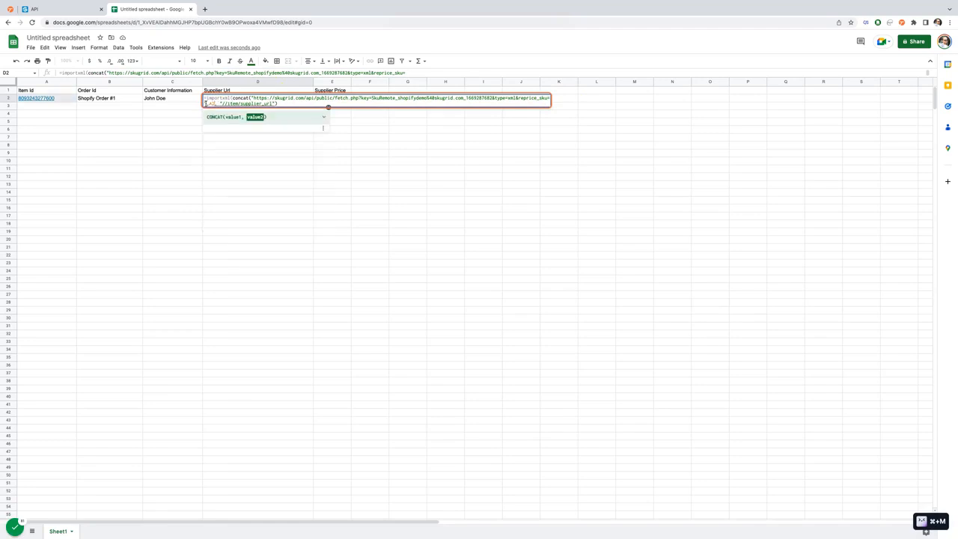
{"action": "type", "text": ")"}
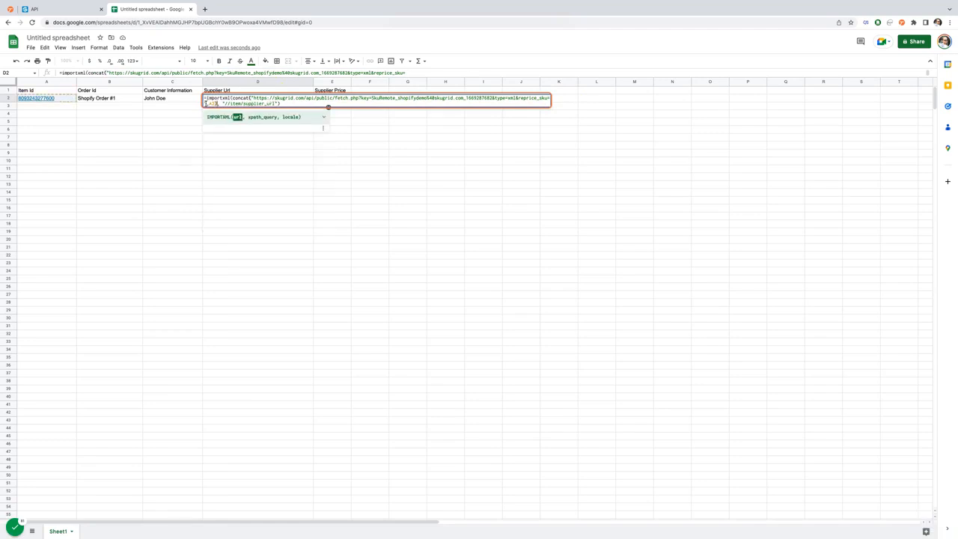
{"action": "key", "text": "Return"}
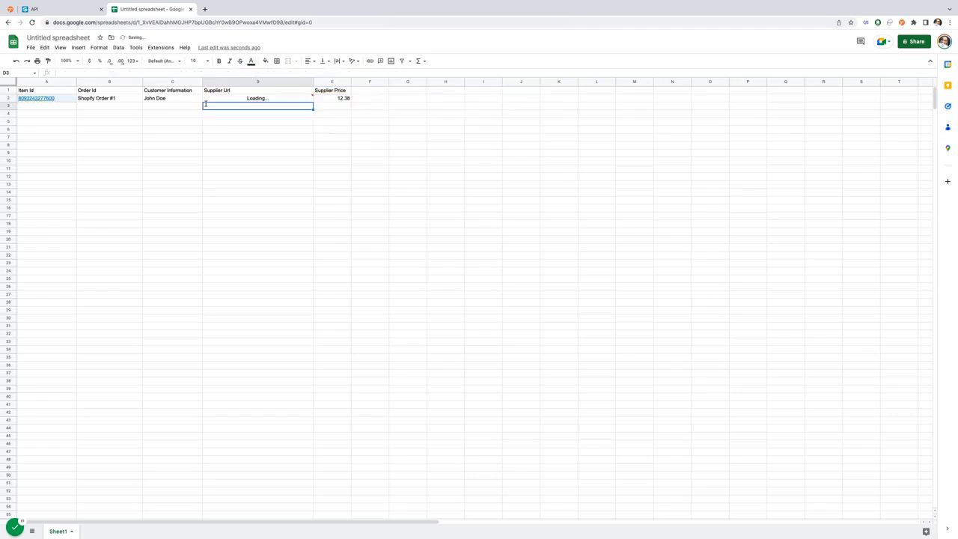
- Copy D2's updated CONCAT formula into E2 and change its XPath query to the supplier_price field
{"action": "key", "text": "Up"}
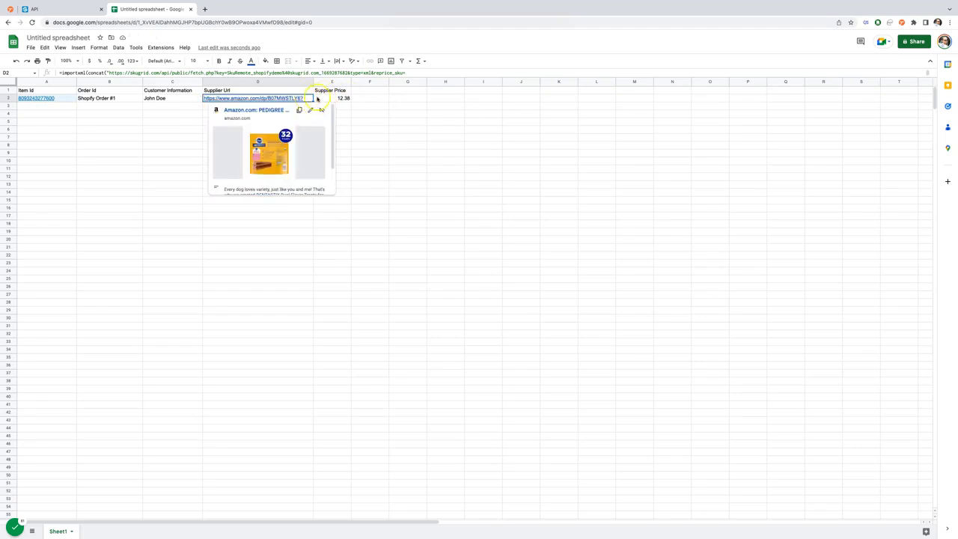
{"action": "key", "text": "ctrl+c"}
{"action": "left_click", "coordinate": [343, 98]}
{"action": "key", "text": "ctrl+v"}
{"action": "double_click", "coordinate": [342, 99]}
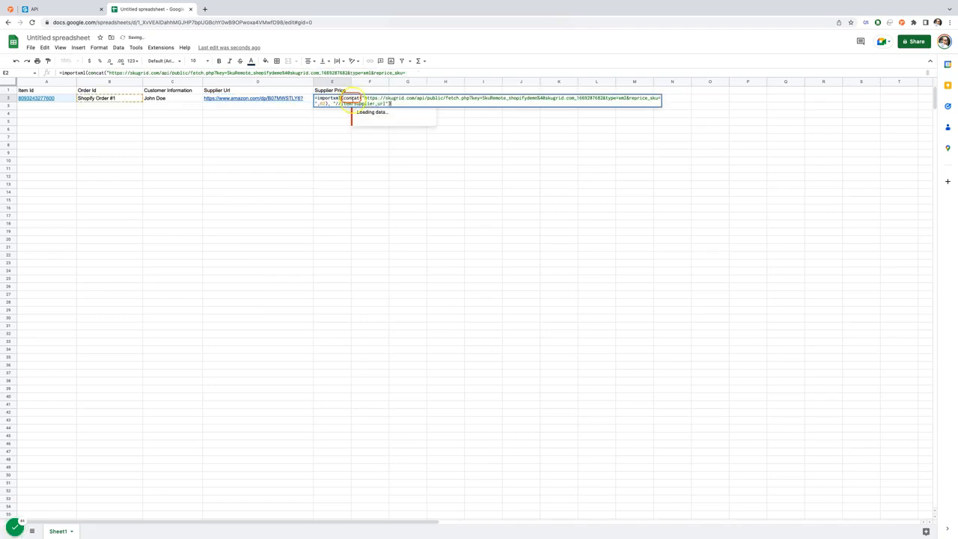
{"action": "left_click", "coordinate": [388, 104]}
{"action": "key", "text": "BackSpace"}
{"action": "key", "text": "BackSpace"}
{"action": "key", "text": "BackSpace"}
{"action": "type", "text": "pri"}
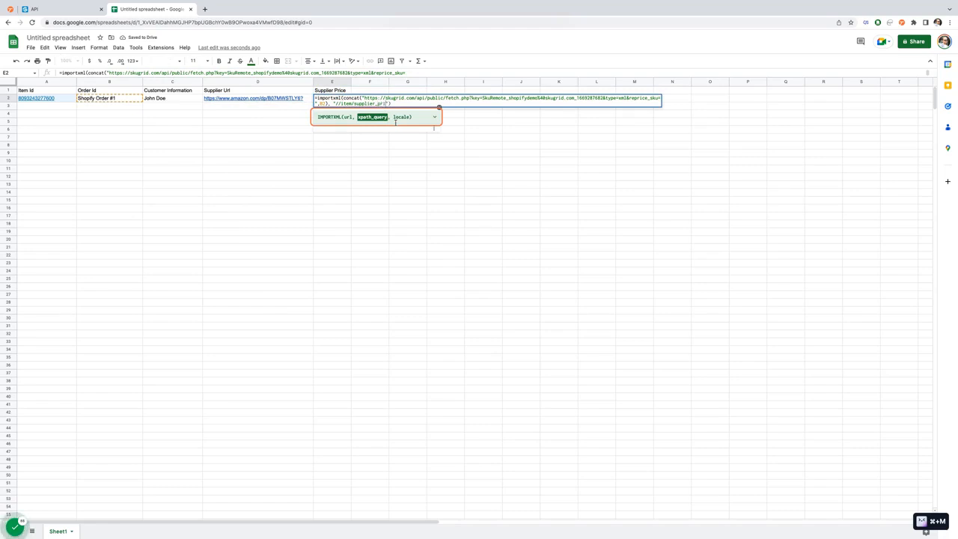
{"action": "key", "text": "Return"}
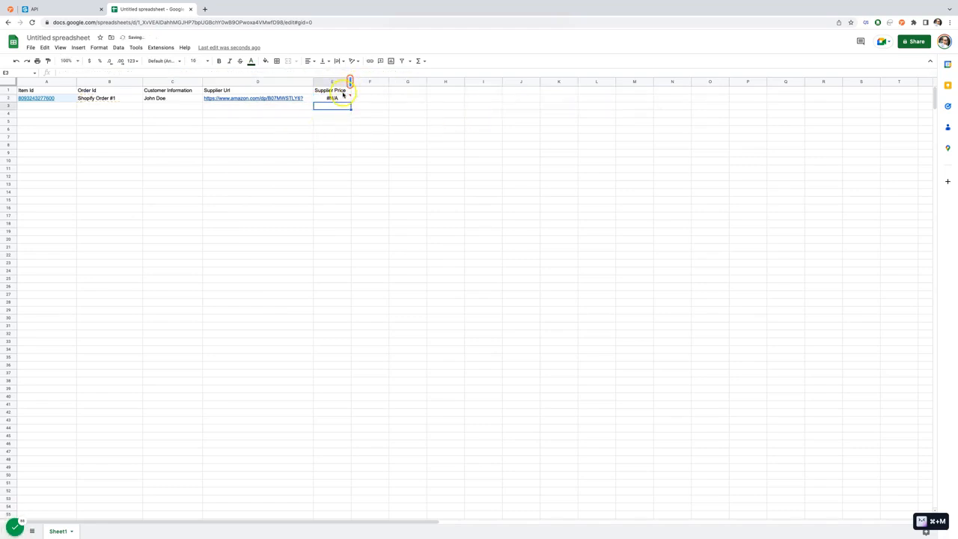
- Correct the CONCAT cell reference in E2's formula so it uses the item ID in A2
{"action": "left_click", "coordinate": [337, 92]}
{"action": "left_click", "coordinate": [334, 100]}
{"action": "double_click", "coordinate": [334, 100]}
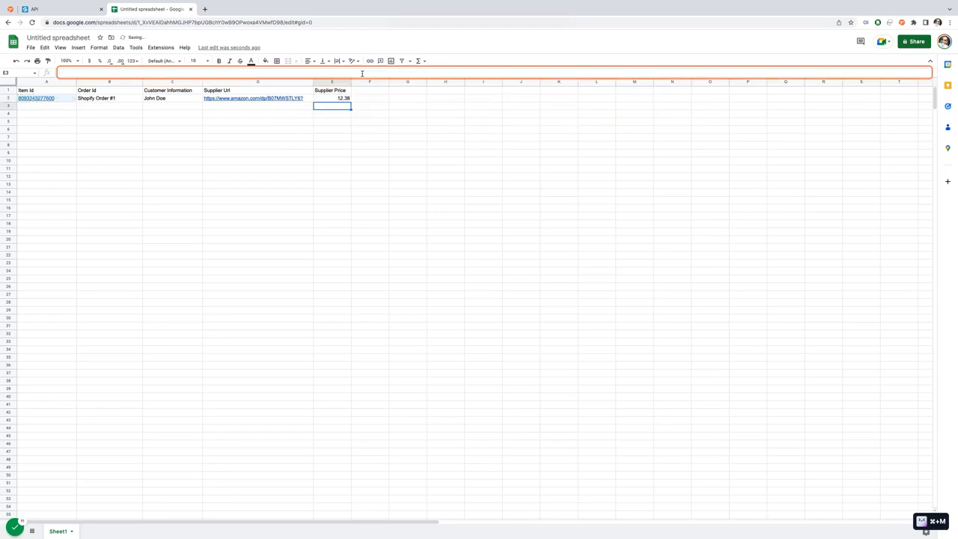
{"action": "left_click", "coordinate": [44, 98]}
{"action": "left_click", "coordinate": [90, 170]}
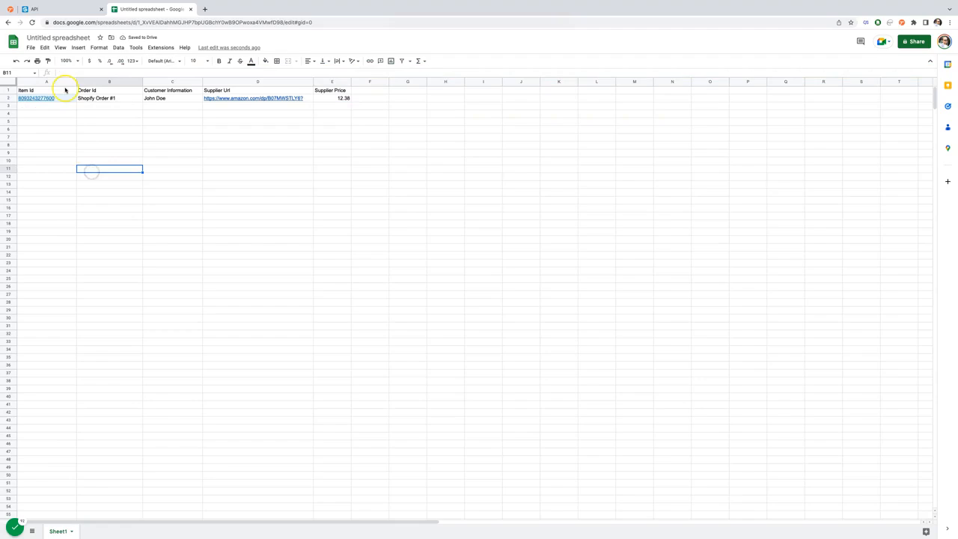
- Switch to the Sku Grid web app and open the inventory's item list
{"action": "left_click", "coordinate": [93, 9]}
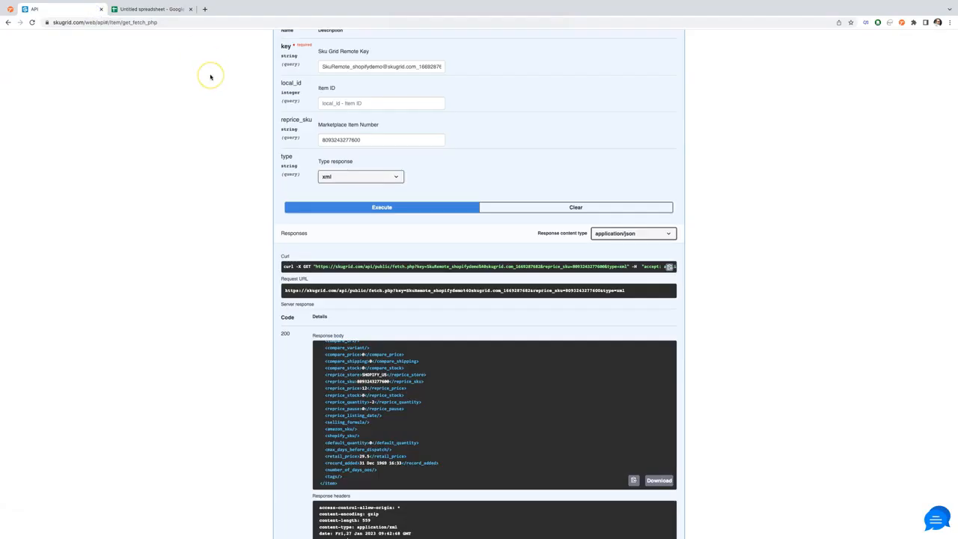
{"action": "scroll", "coordinate": [210, 78], "scroll_direction": "up", "scroll_amount": 6}
{"action": "left_click", "coordinate": [149, 39]}
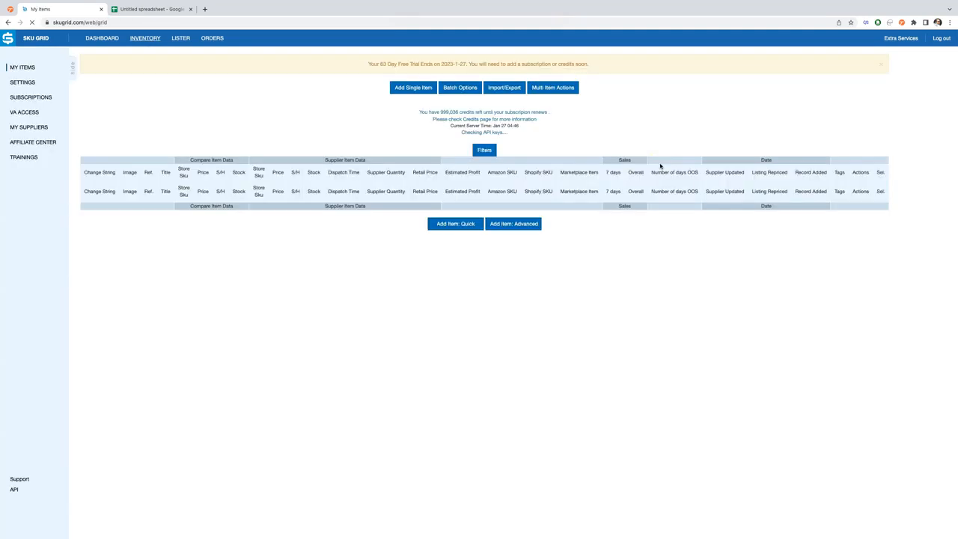
- Open the Walmart product page for the Ultimate Originals coconut hair growth oil in a new browser tab and copy its URL
{"action": "key", "text": "super+t"}
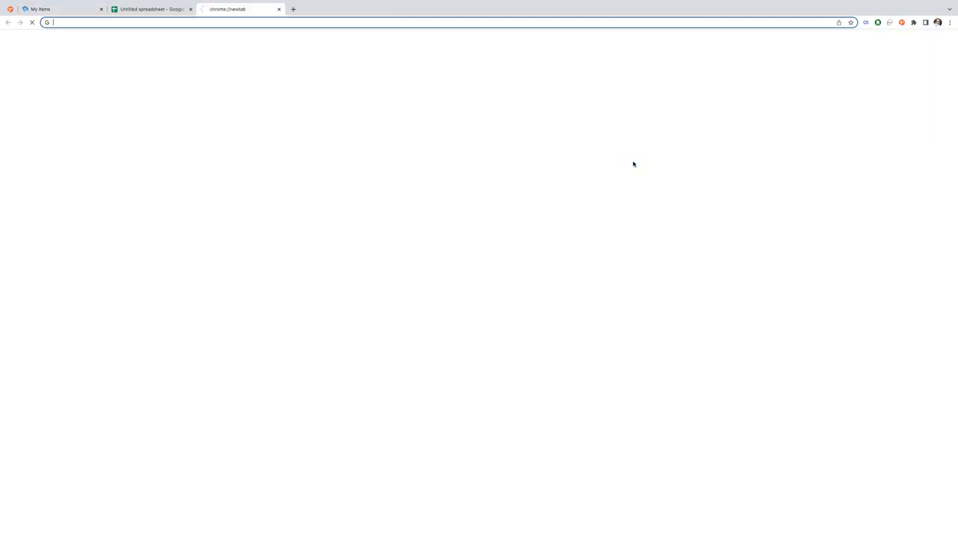
{"action": "type", "text": "amazon.com/dp"}
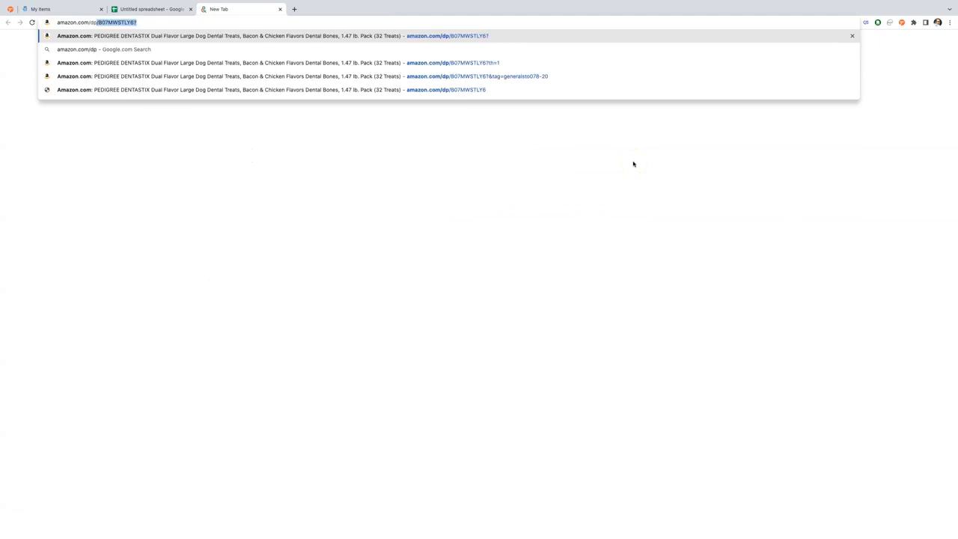
{"action": "key", "text": "BackSpace"}
{"action": "key", "text": "BackSpace"}
{"action": "key", "text": "BackSpace"}
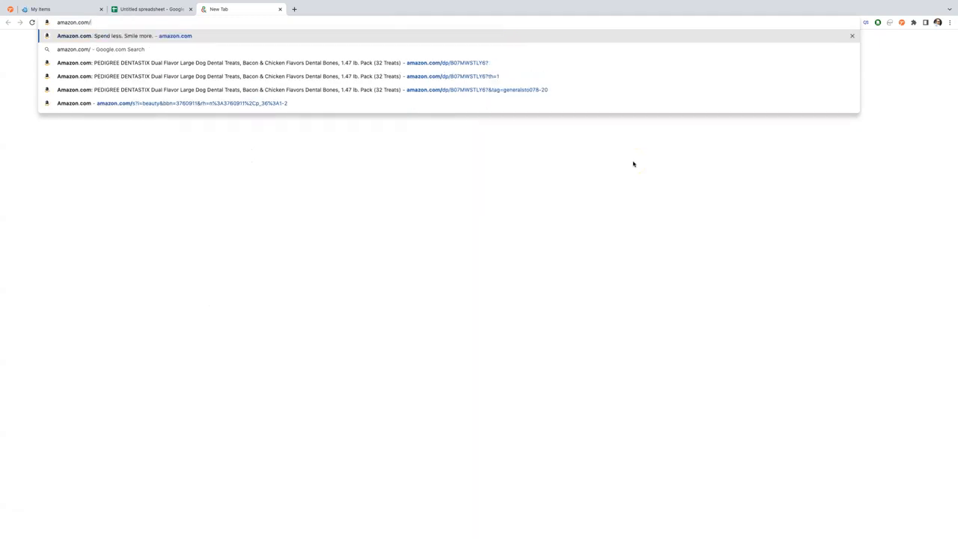
{"action": "type", "text": "dp/"}
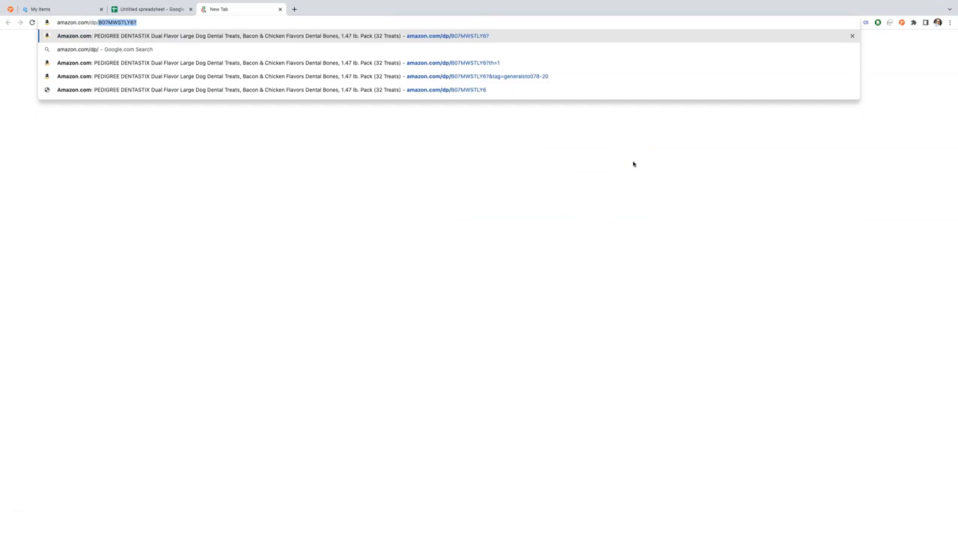
{"action": "key", "text": "Return"}
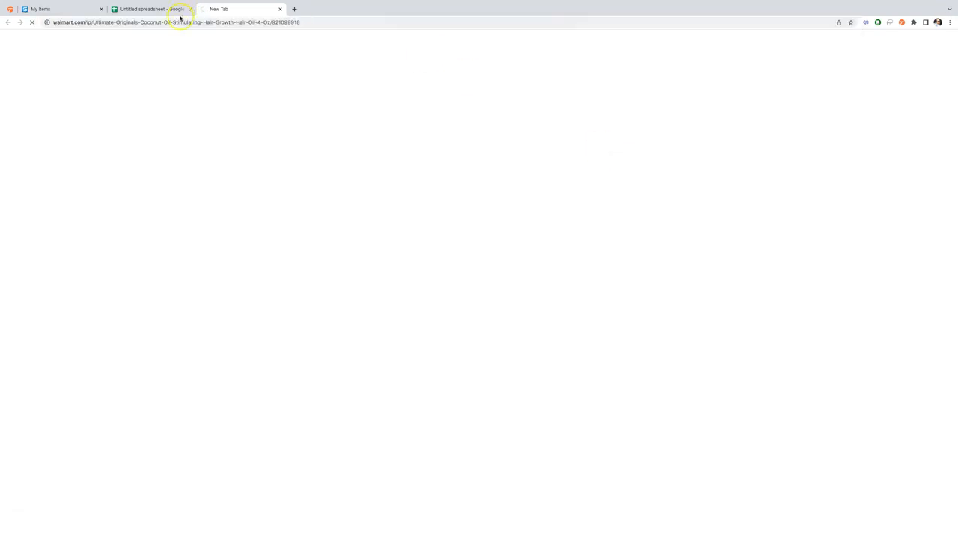
{"action": "left_click", "coordinate": [180, 21]}
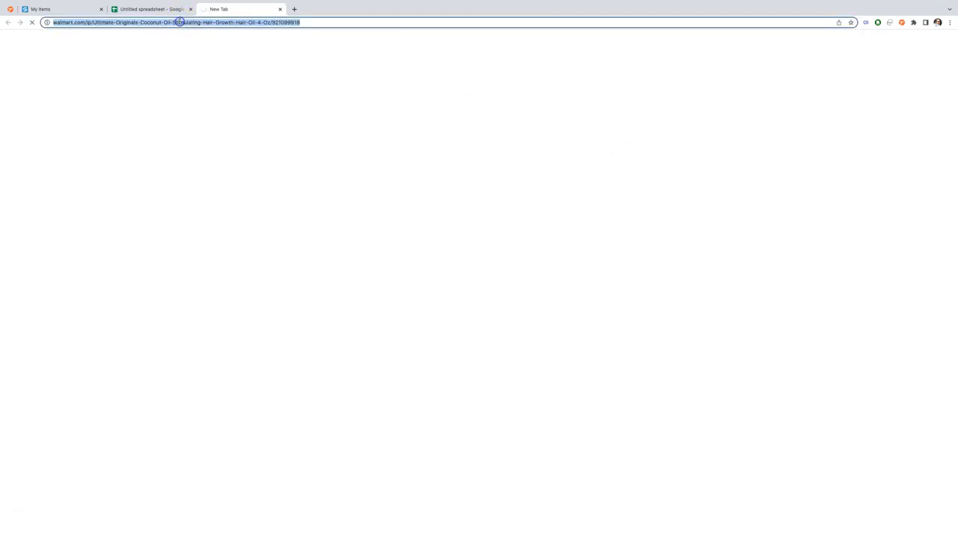
- Start a new single item in the Sku Grid inventory with reference ID "Sample API Item" and the copied Walmart URL as supplier link
{"action": "left_click", "coordinate": [74, 11]}
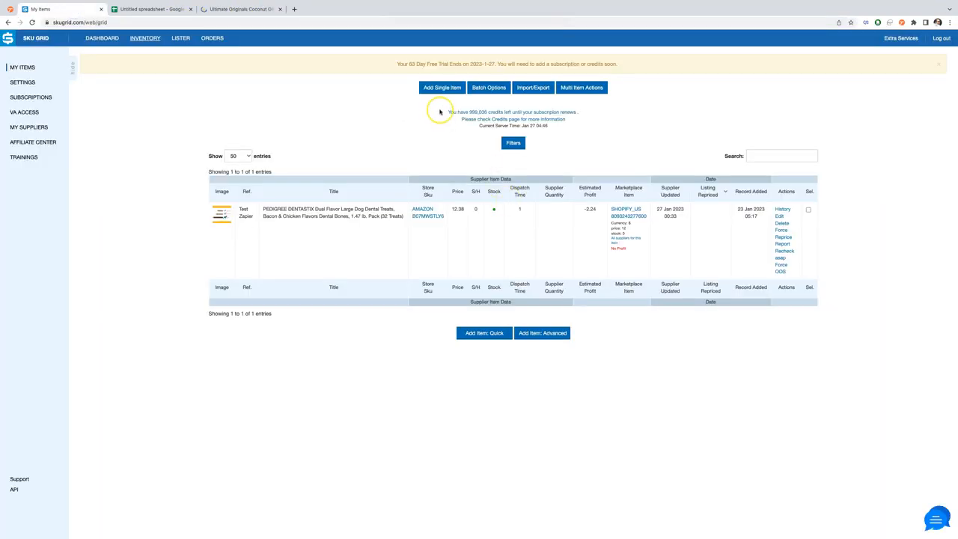
{"action": "left_click", "coordinate": [442, 88]}
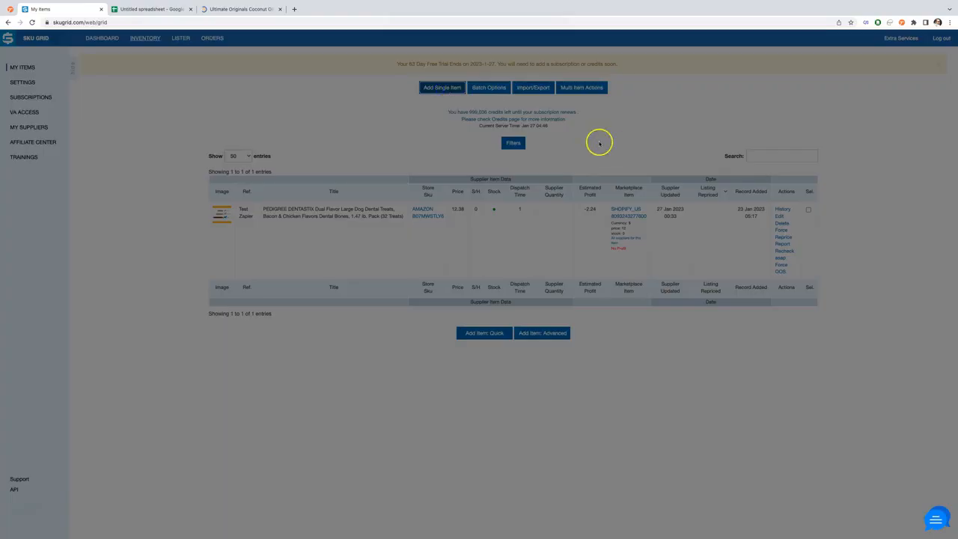
{"action": "left_click", "coordinate": [409, 87]}
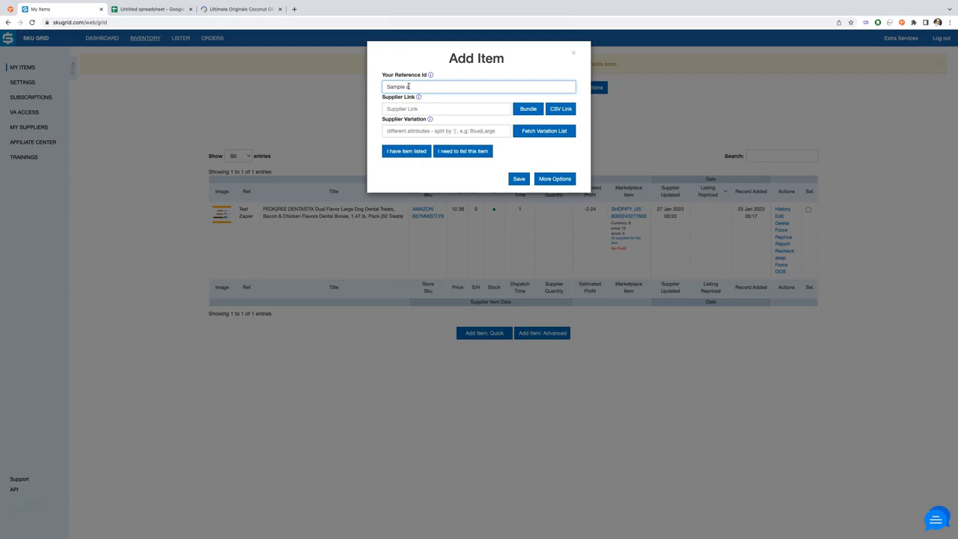
{"action": "left_click", "coordinate": [417, 108]}
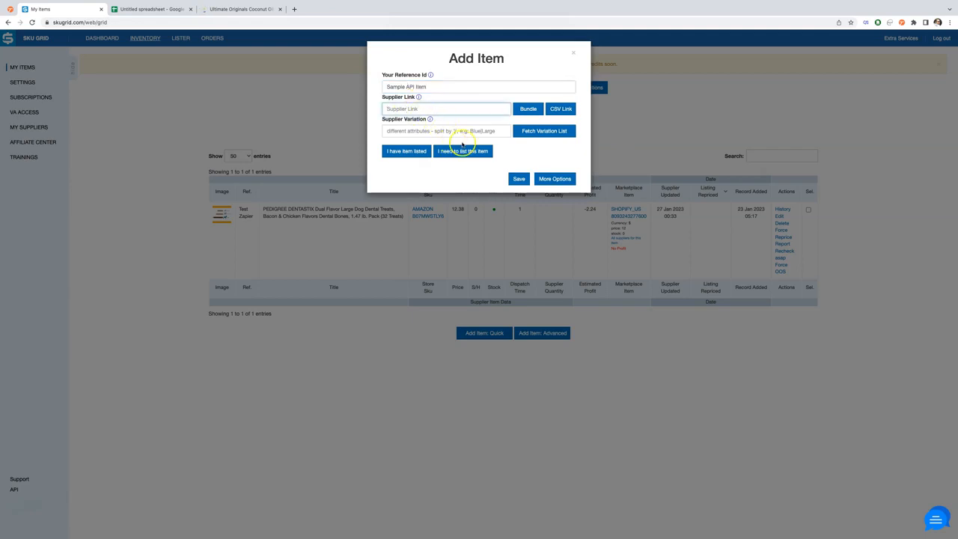
{"action": "key", "text": "ctrl+v"}
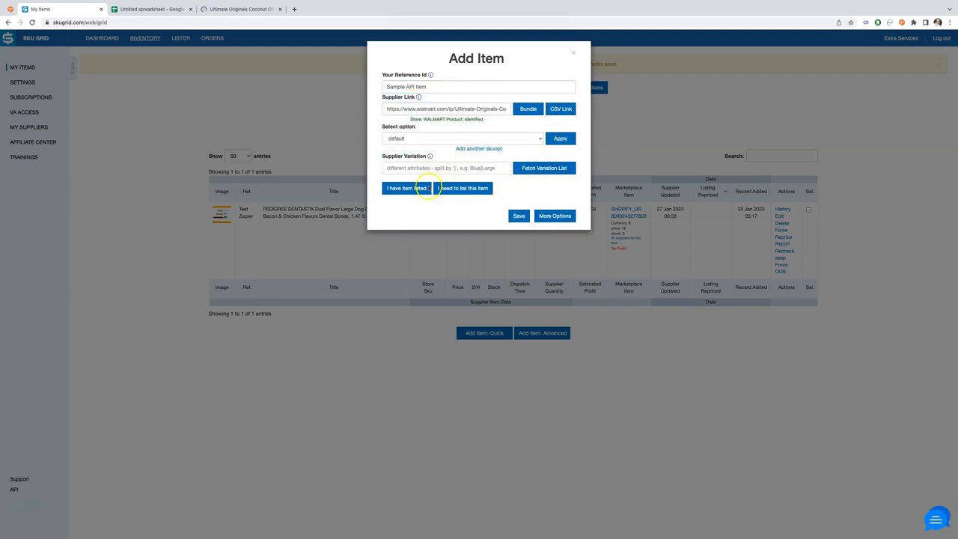
- Mark the new item as already listed on Shopify USA (US) with marketplace ID 123123123 and save it
{"action": "left_click", "coordinate": [406, 188]}
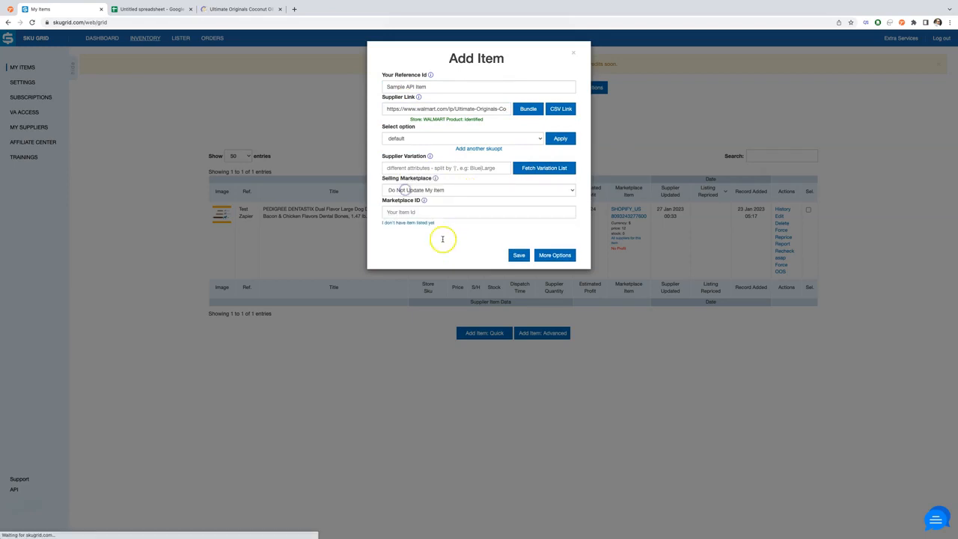
{"action": "left_click", "coordinate": [446, 190]}
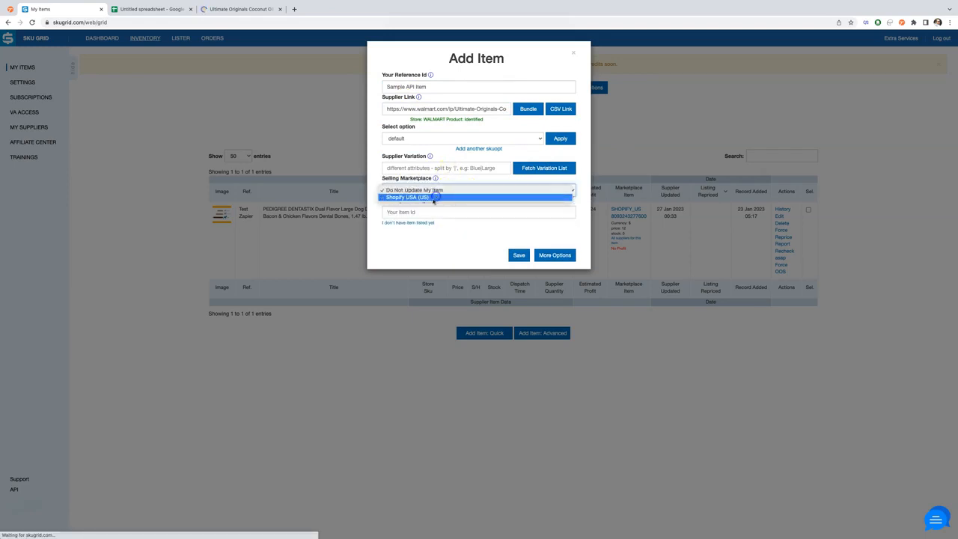
{"action": "left_click", "coordinate": [434, 198]}
{"action": "left_click", "coordinate": [423, 212]}
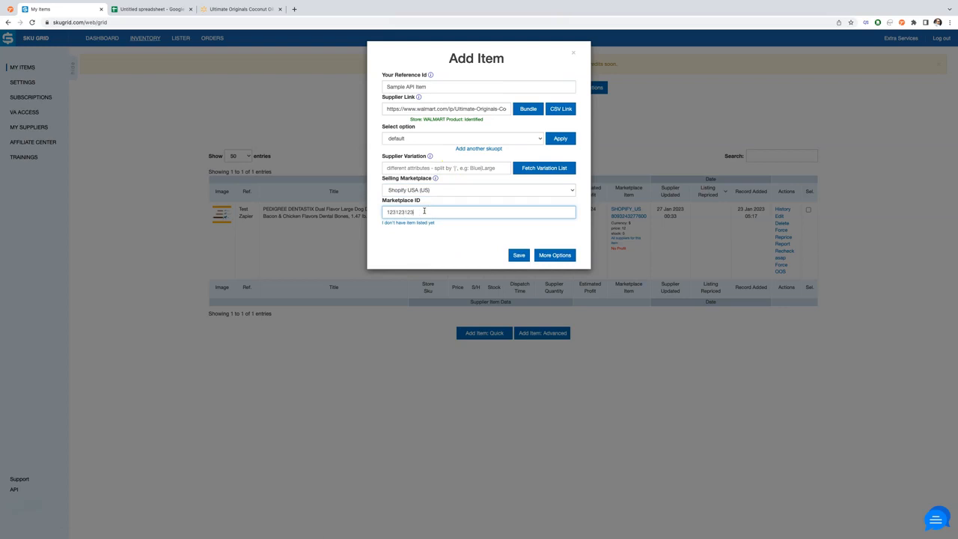
{"action": "left_click", "coordinate": [521, 257]}
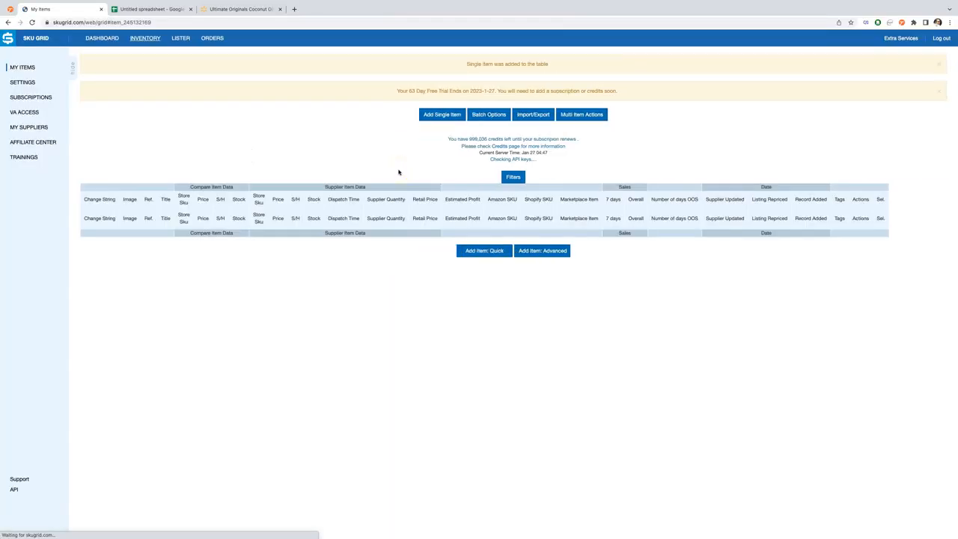
{"action": "scroll", "coordinate": [403, 272], "scroll_direction": "down", "scroll_amount": 3}
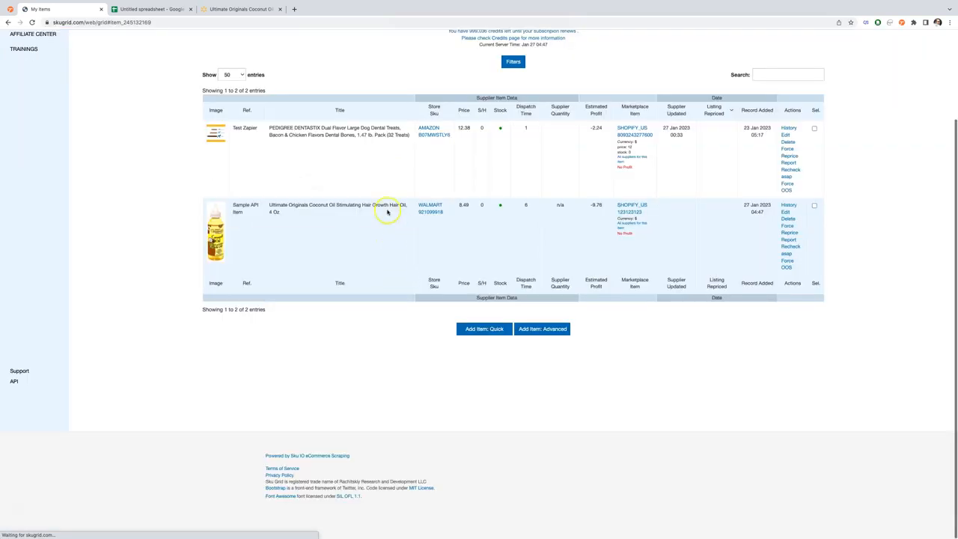
{"action": "left_click_drag", "start_coordinate": [636, 213], "coordinate": [623, 212]}
- Return to the spreadsheet and fill the supplier URL and price formulas from D2:E2 down through row 53
{"action": "left_click", "coordinate": [171, 9]}
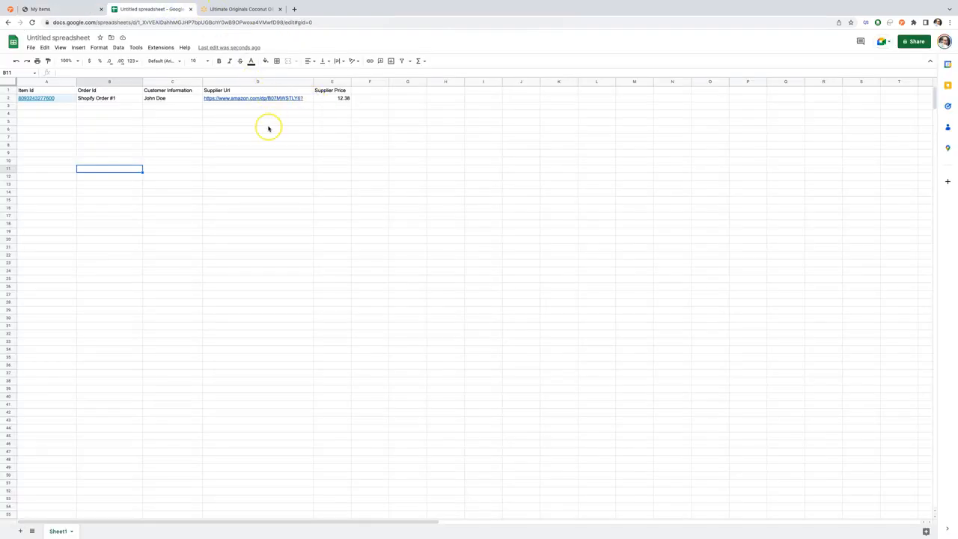
{"action": "left_click", "coordinate": [298, 100]}
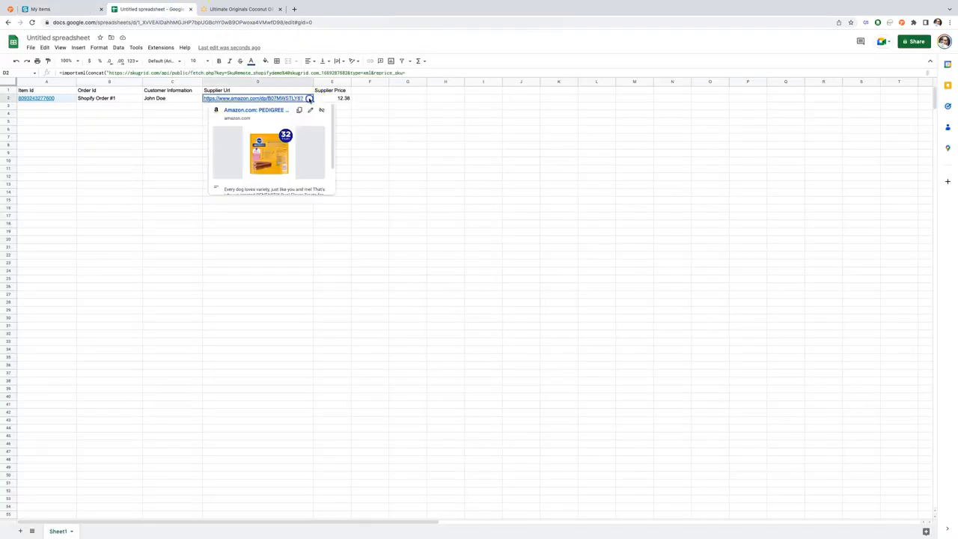
{"action": "double_click", "coordinate": [309, 99]}
{"action": "left_click", "coordinate": [304, 152]}
{"action": "left_click", "coordinate": [307, 99]}
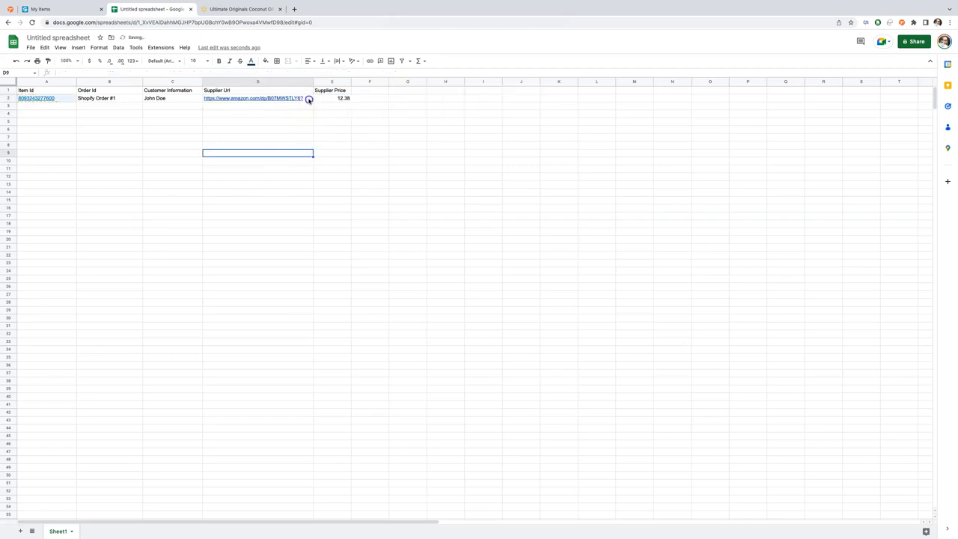
{"action": "left_click_drag", "start_coordinate": [308, 100], "coordinate": [350, 498]}
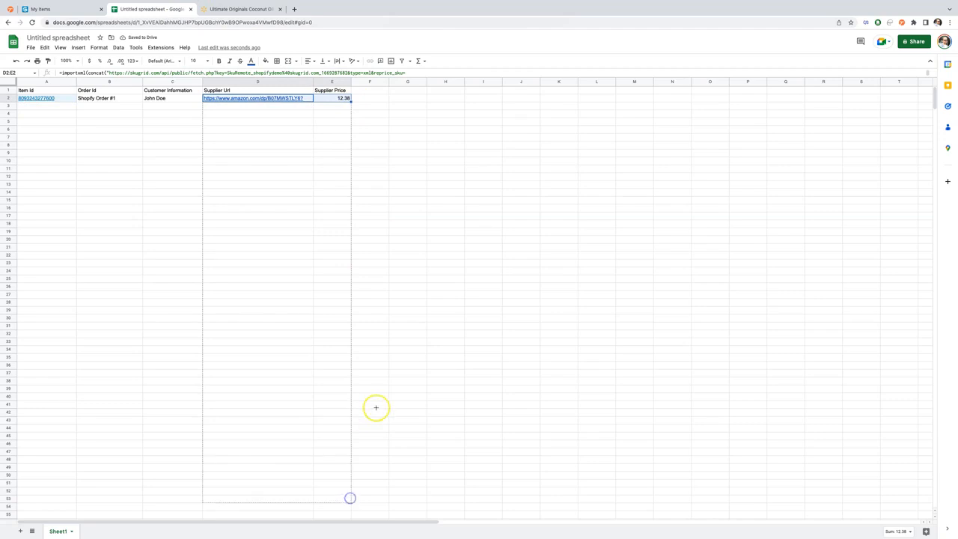
{"action": "left_click_drag", "start_coordinate": [375, 407], "coordinate": [376, 408]}
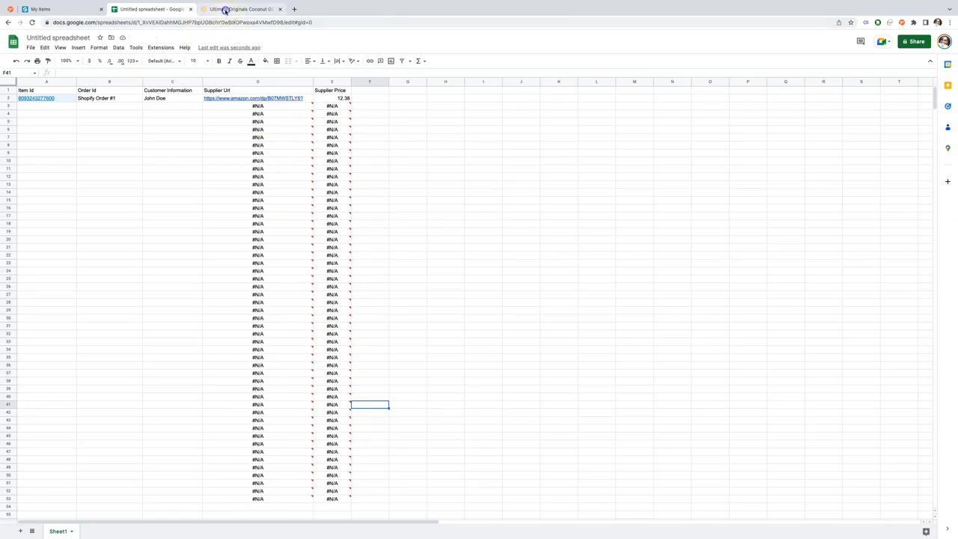
- Copy the new item's marketplace ID 123123123 from the Sku Grid item list into cell A3 and check the supplier URL in D3
{"action": "left_click", "coordinate": [225, 11]}
{"action": "left_click", "coordinate": [48, 8]}
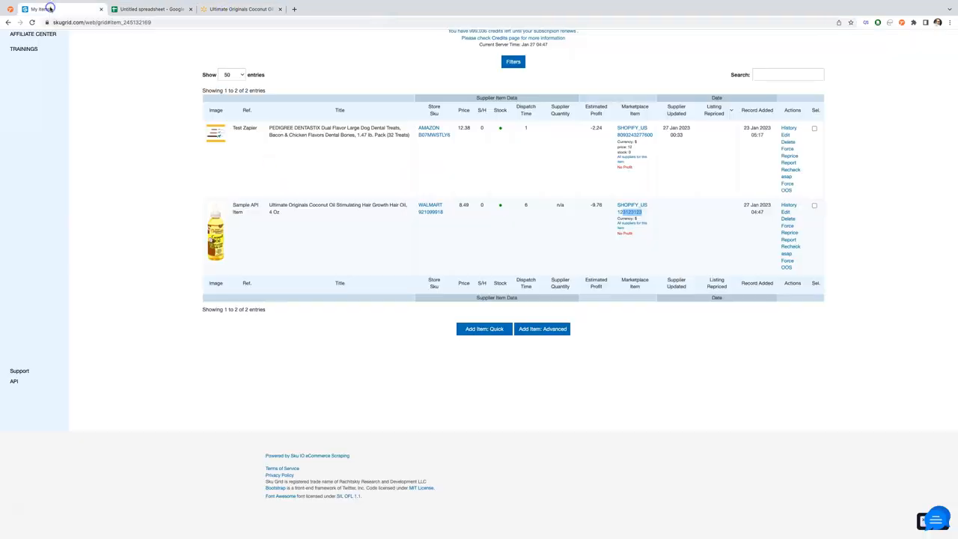
{"action": "left_click", "coordinate": [648, 214]}
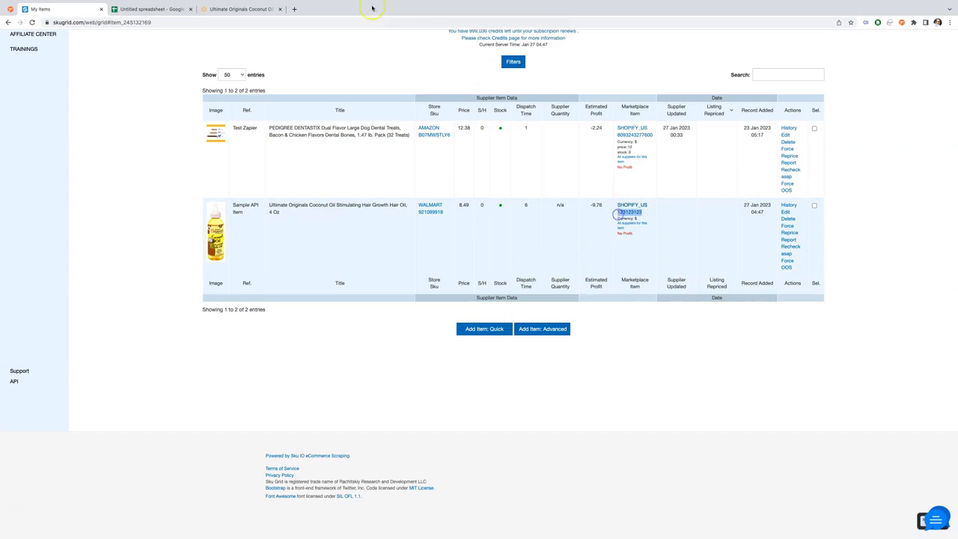
{"action": "left_click", "coordinate": [240, 9]}
{"action": "left_click", "coordinate": [149, 9]}
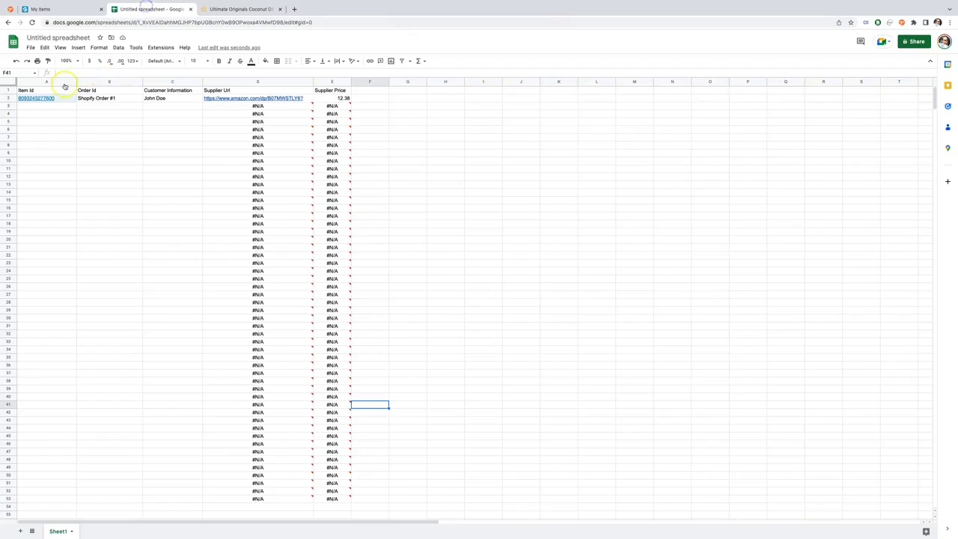
{"action": "left_click", "coordinate": [57, 106]}
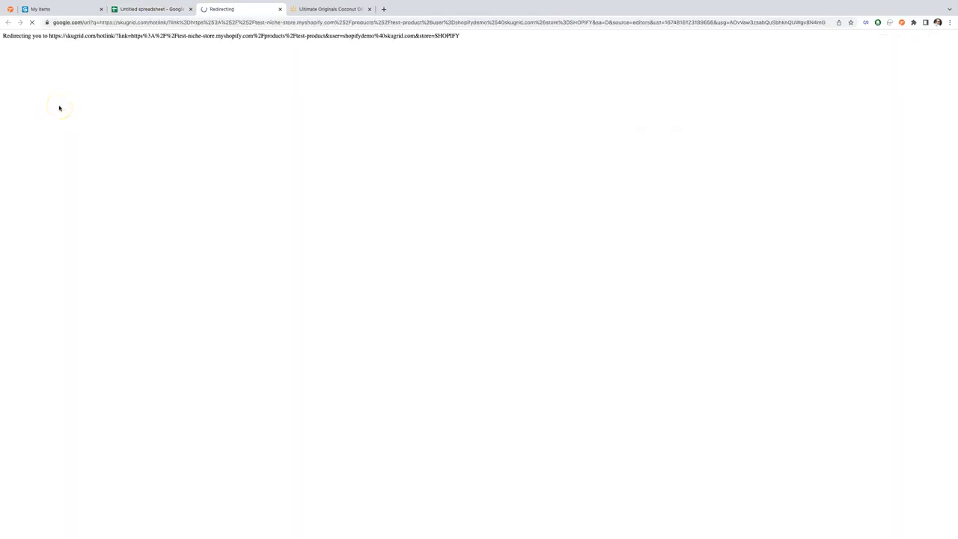
{"action": "left_click", "coordinate": [150, 12]}
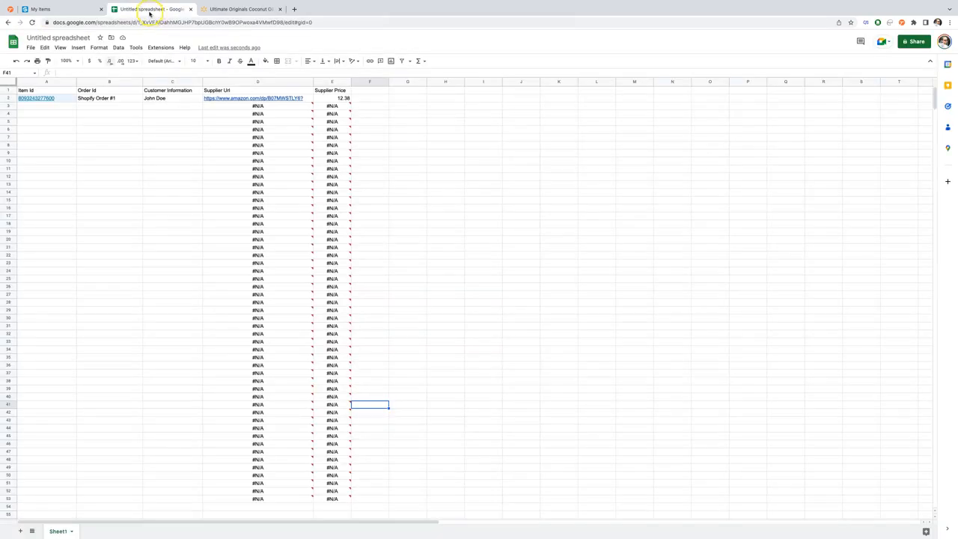
{"action": "left_click", "coordinate": [49, 113]}
{"action": "left_click", "coordinate": [52, 107]}
{"action": "type", "text": "123123123"}
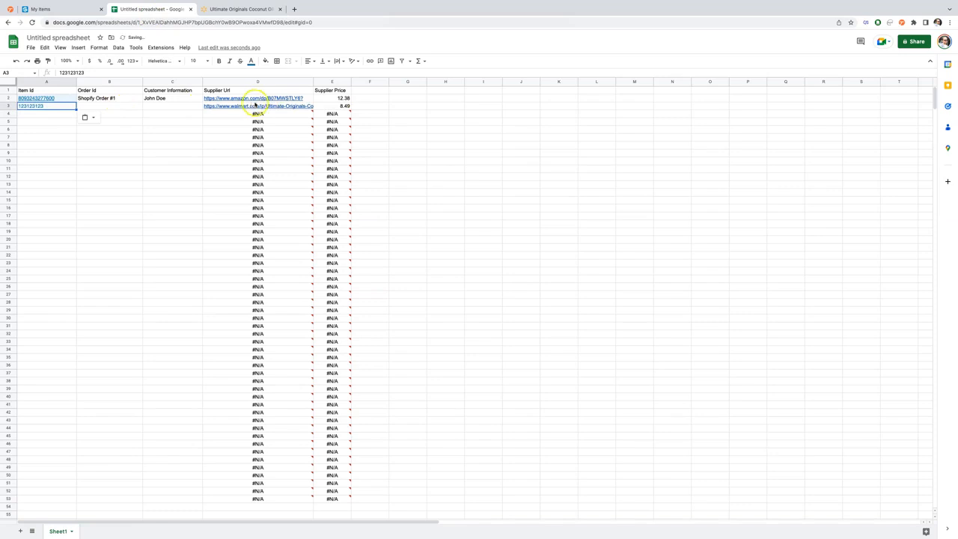
{"action": "left_click", "coordinate": [296, 106]}
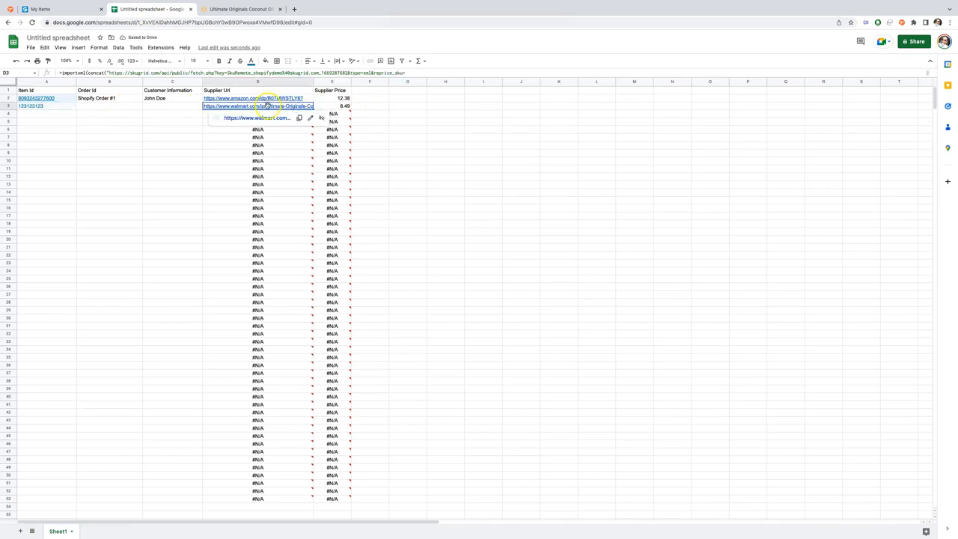
- Wrap D4's IMPORTXML formula in IF with ISBLANK(A4) returning an empty string, and fill it down through D54
{"action": "left_click", "coordinate": [32, 164]}
{"action": "type", "text": "123123123"}
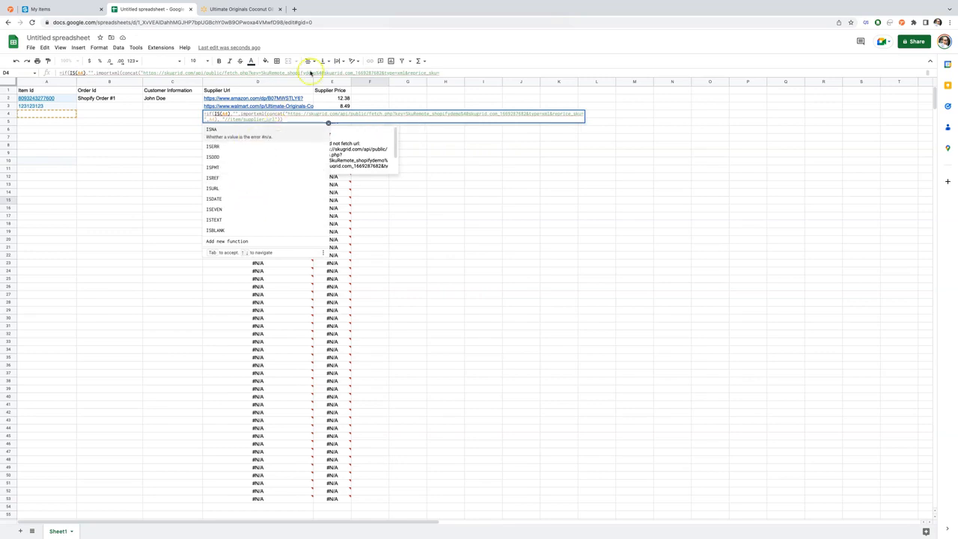
{"action": "type", "text": "BLANK"}
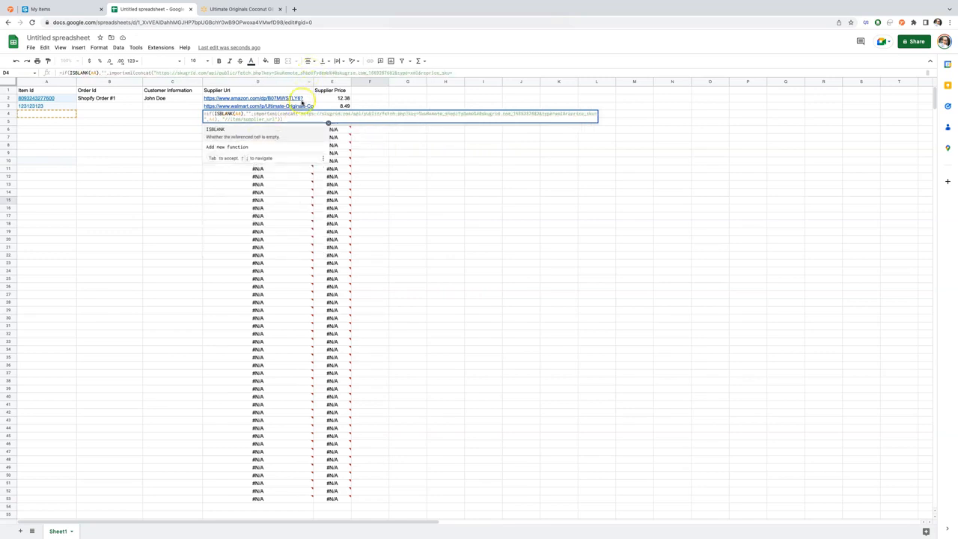
{"action": "left_click", "coordinate": [253, 136]}
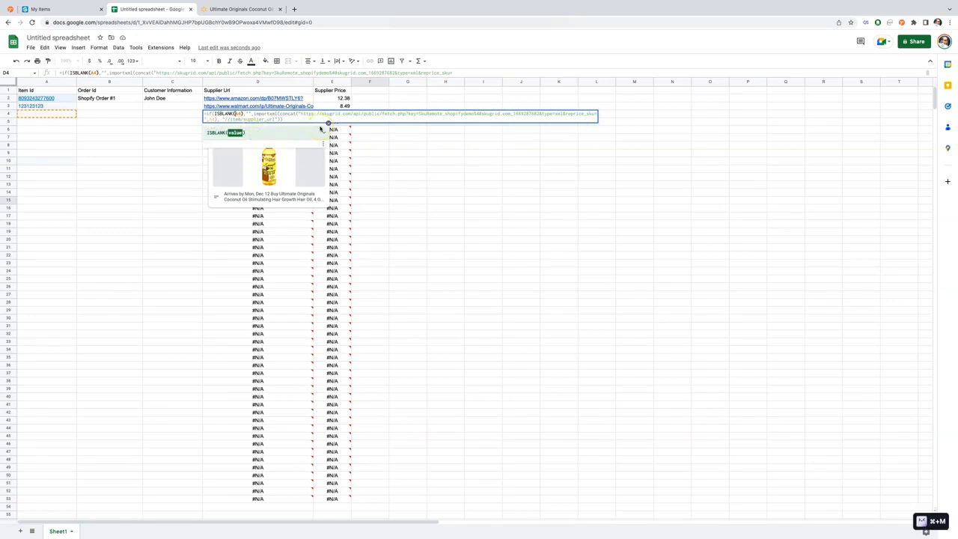
{"action": "key", "text": "Return"}
{"action": "left_click", "coordinate": [267, 113]}
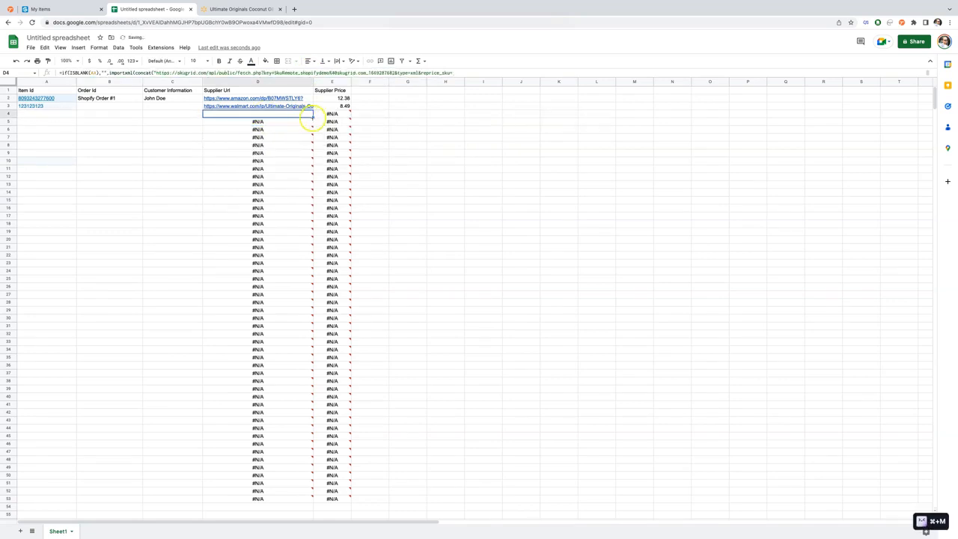
{"action": "left_click_drag", "start_coordinate": [313, 118], "coordinate": [306, 504]}
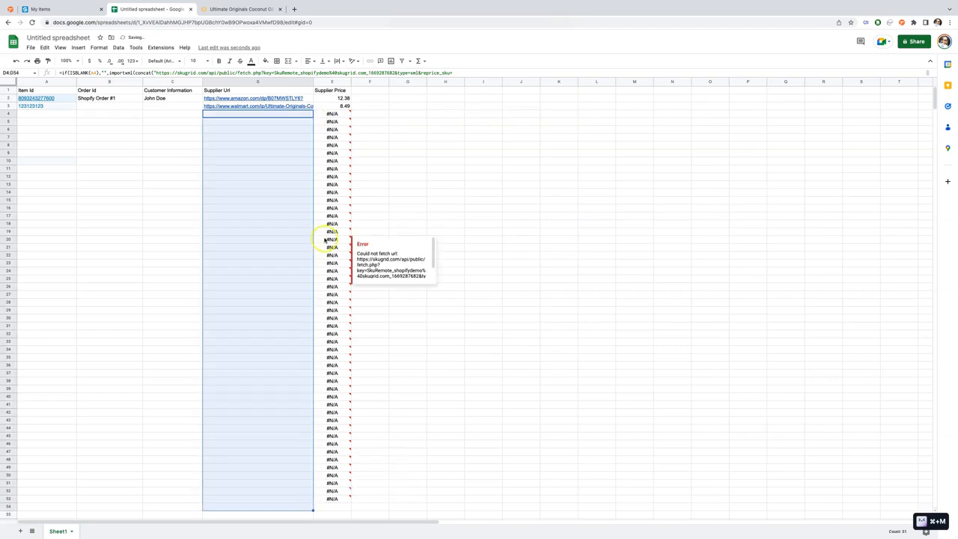
- Wrap E4's supplier price IMPORTXML formula in IF with ISBLANK(A4), returning an empty string when the item ID is missing
{"action": "left_click", "coordinate": [329, 114]}
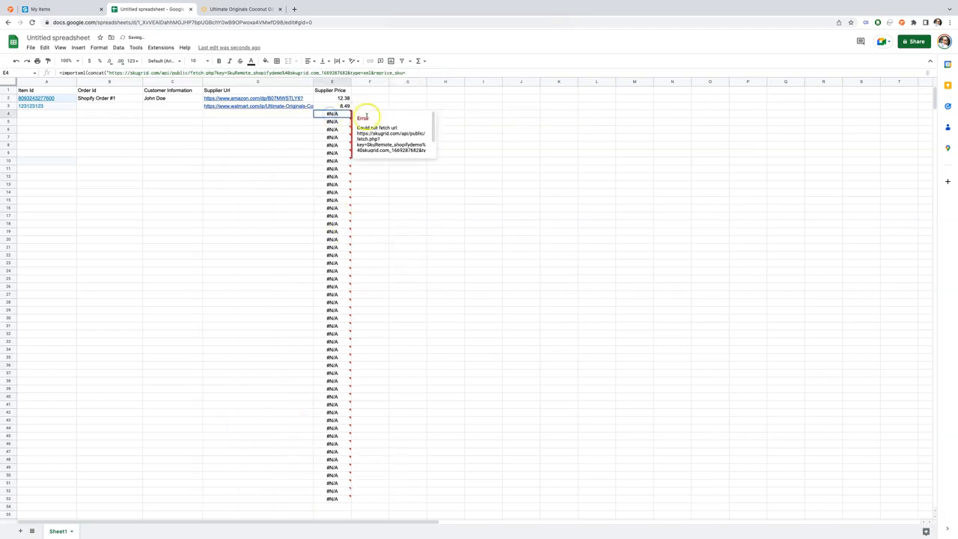
{"action": "double_click", "coordinate": [347, 116]}
{"action": "left_click", "coordinate": [318, 114]}
{"action": "type", "text": "if(isblank("}
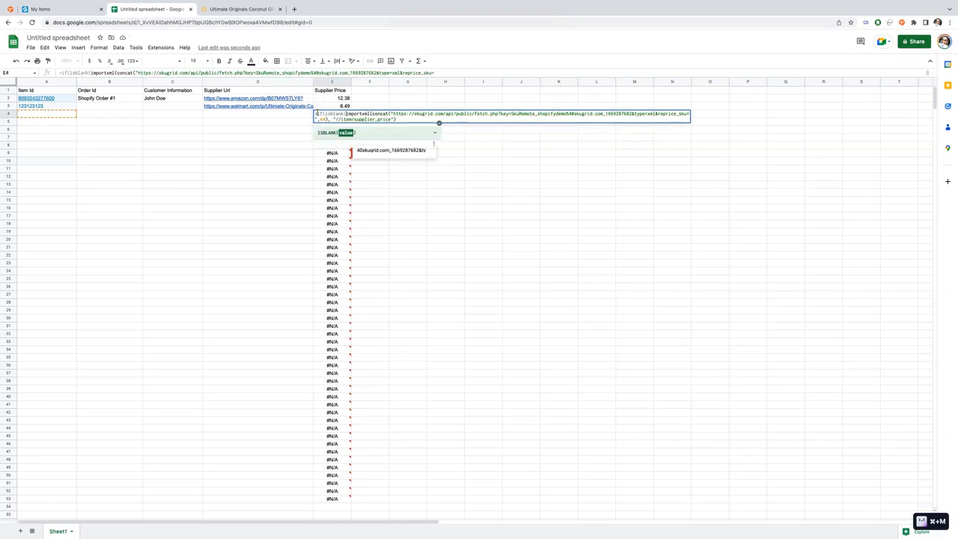
{"action": "type", "text": "C4),"}
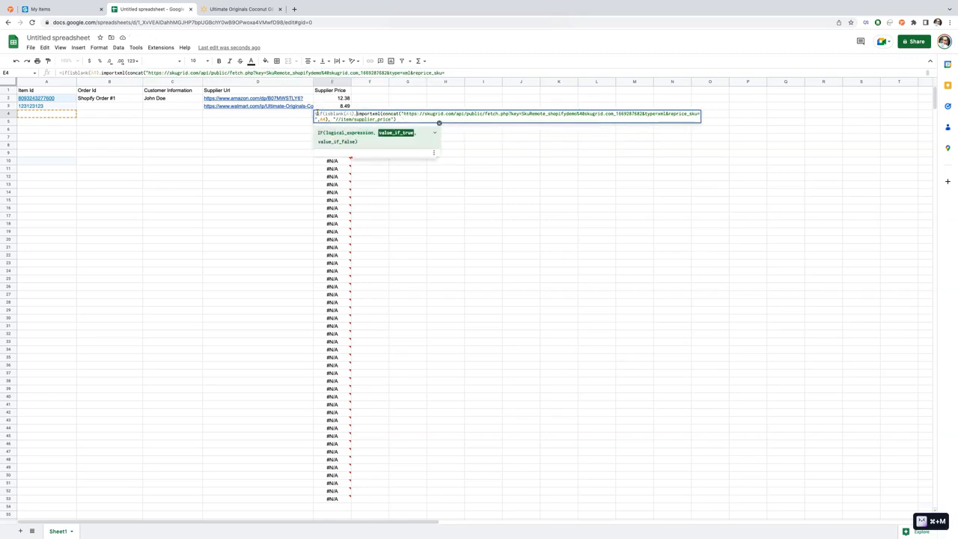
{"action": "type", "text": "\"\","}
{"action": "left_click", "coordinate": [397, 119]}
{"action": "type", "text": ")"}
{"action": "key", "text": "Return"}
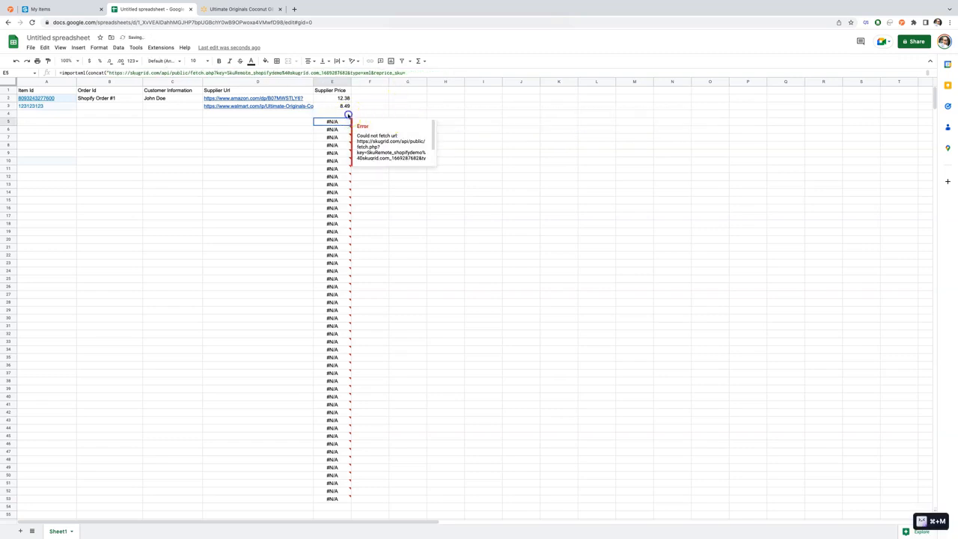
- Fill the blank-safe supplier price formula from E4 down through row 53
{"action": "left_click", "coordinate": [348, 114]}
{"action": "left_click_drag", "start_coordinate": [350, 116], "coordinate": [342, 502]}
{"action": "left_click", "coordinate": [201, 303]}
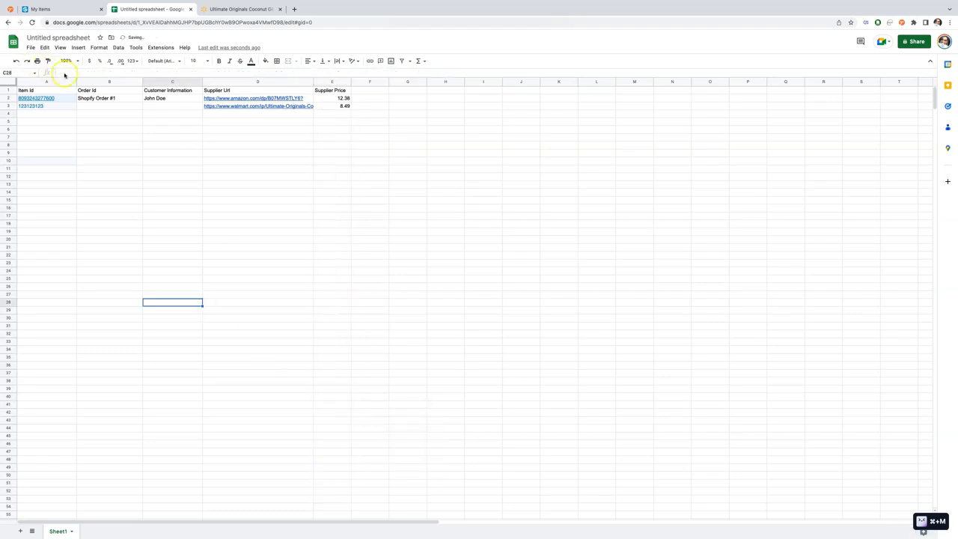
- Copy the item IDs from A2 and A3 into A5 and A6 to test the supplier URL and price lookups
{"action": "left_click", "coordinate": [58, 100]}
{"action": "key", "text": "ctrl+c"}
{"action": "left_click", "coordinate": [93, 145]}
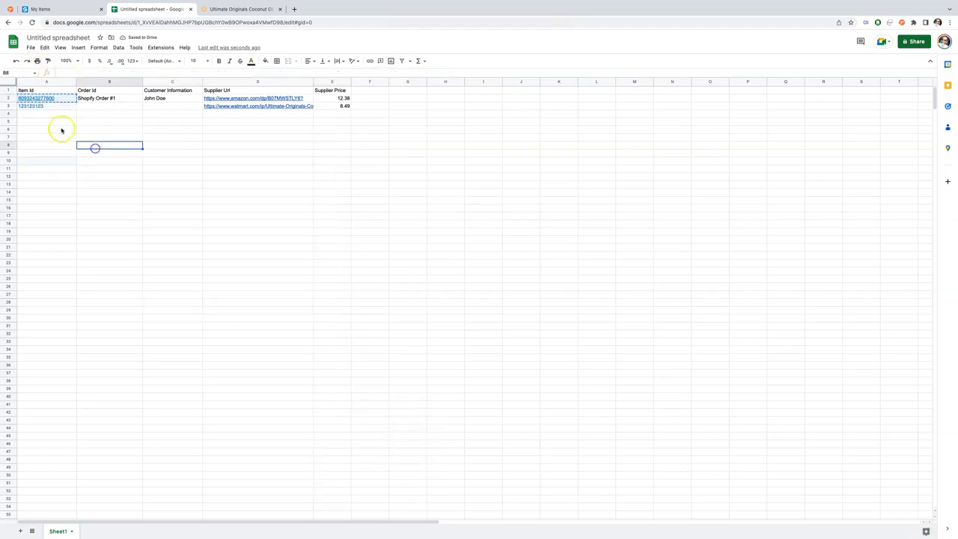
{"action": "left_click", "coordinate": [45, 121]}
{"action": "key", "text": "ctrl+v"}
{"action": "left_click", "coordinate": [65, 106]}
{"action": "key", "text": "ctrl+c"}
{"action": "left_click", "coordinate": [64, 129]}
{"action": "key", "text": "ctrl+v"}
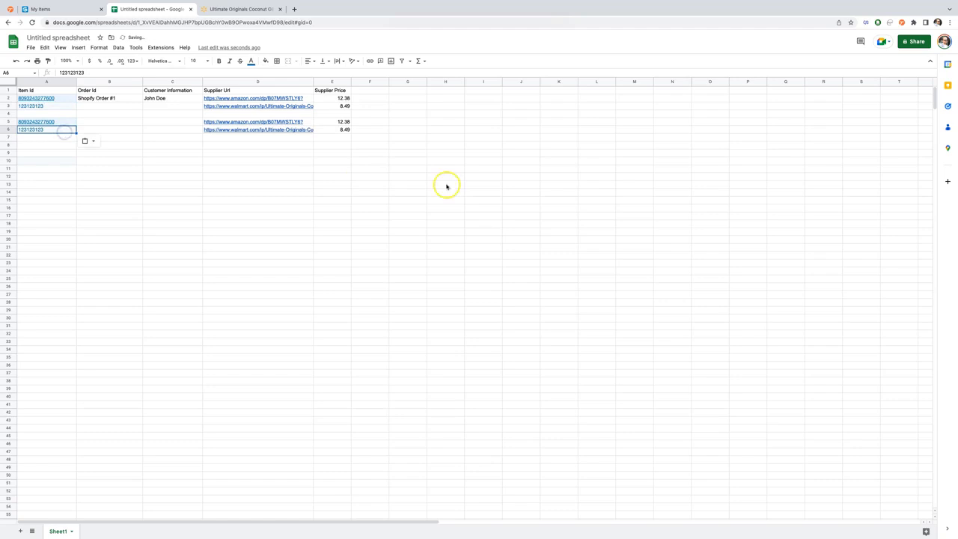
{"action": "left_click", "coordinate": [417, 162]}
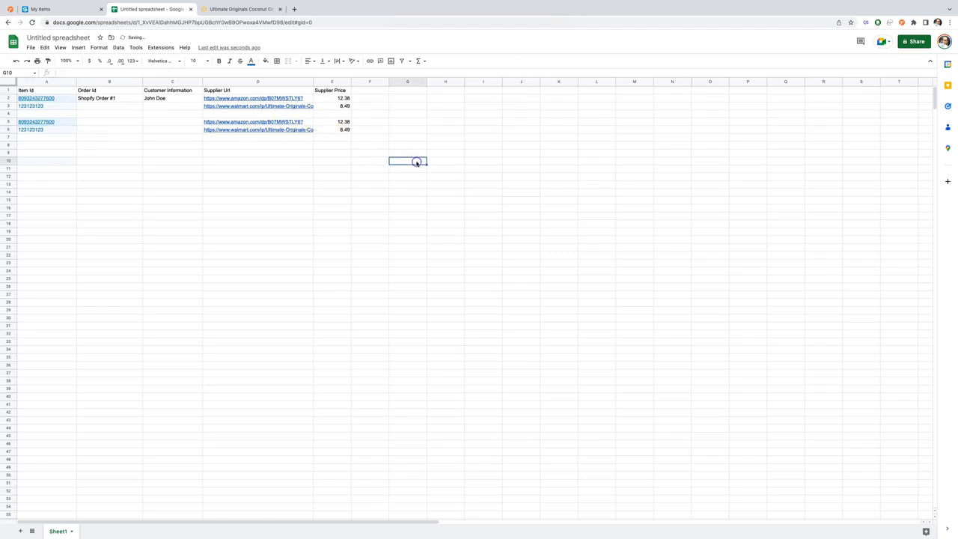